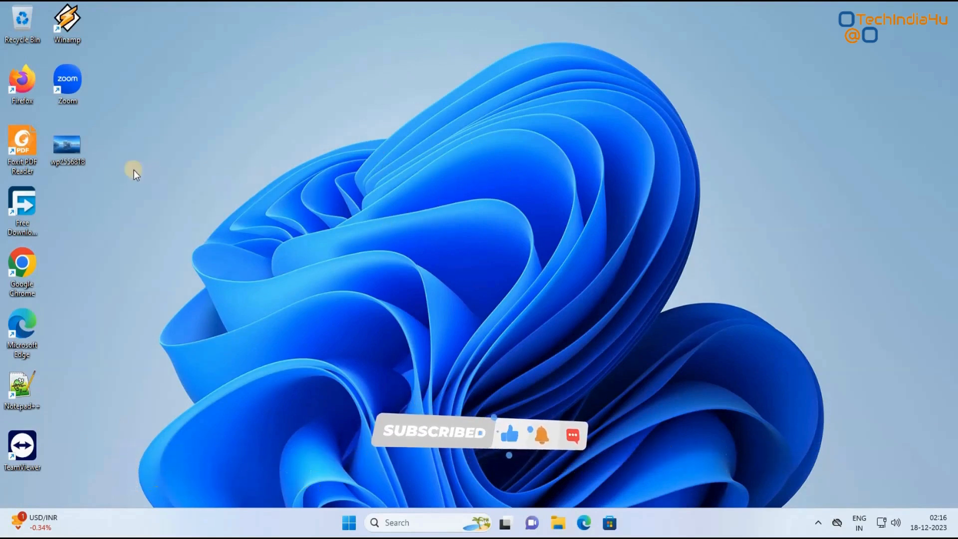
Set the wp2556818 image on the desktop as the desktop background.
right_click(76, 154)
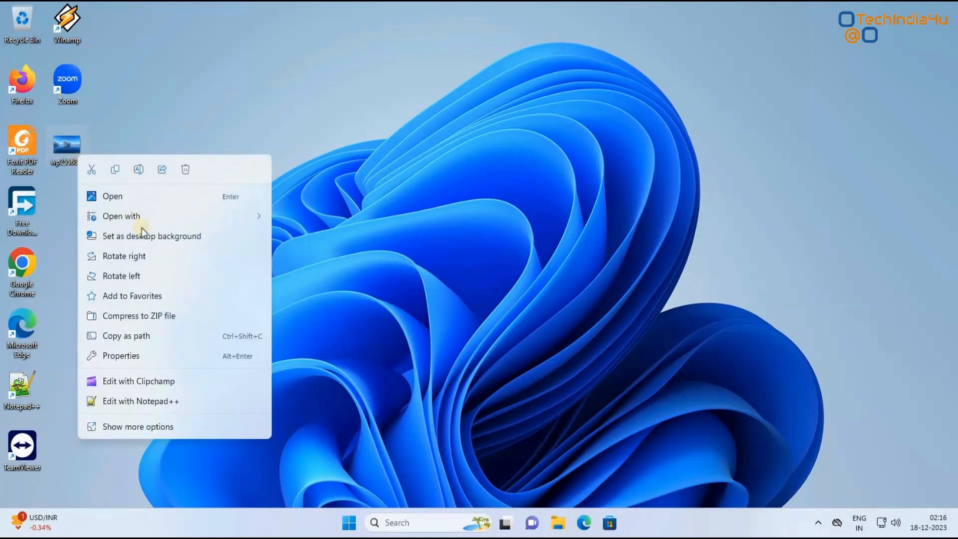
click(197, 238)
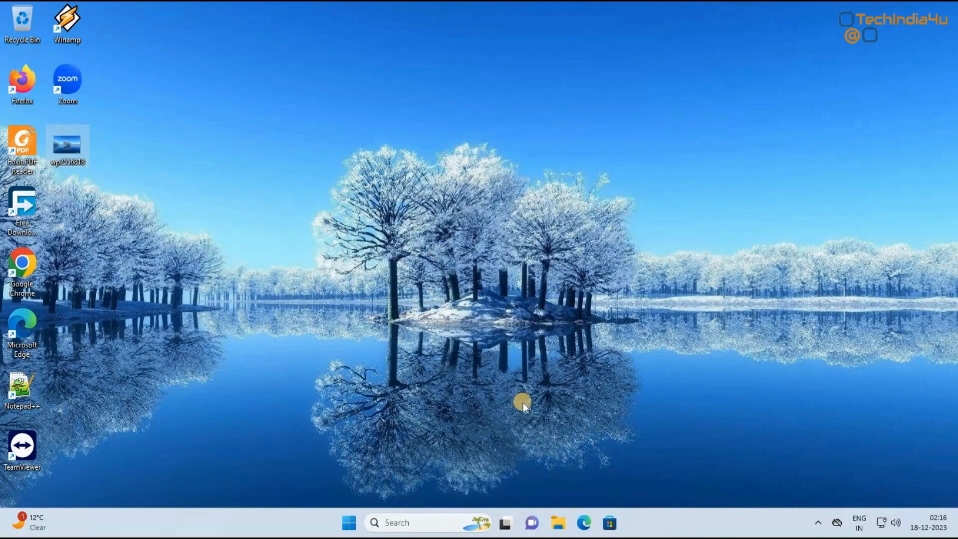
Open the desktop personalization settings, apply the dark theme with the colourful abstract flower, and return to the desktop.
right_click(556, 282)
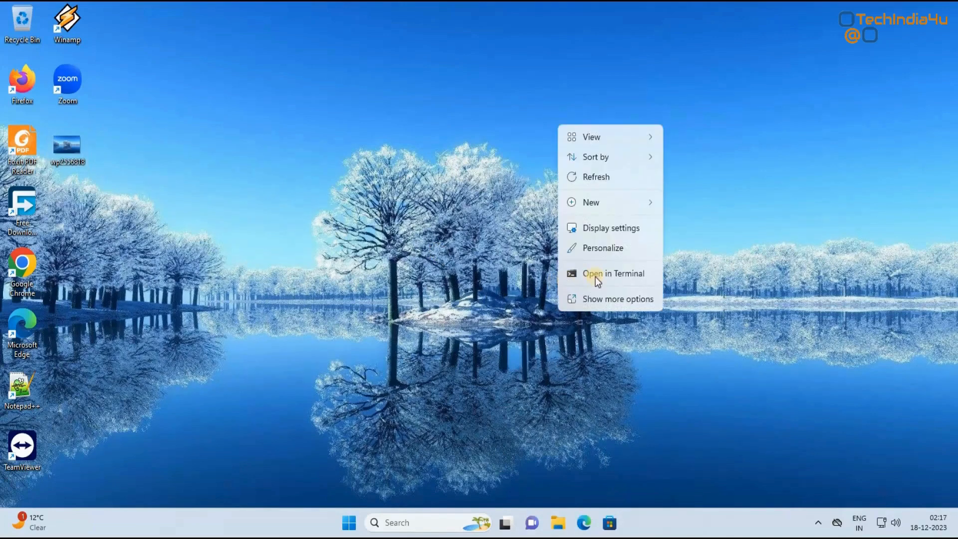
click(598, 250)
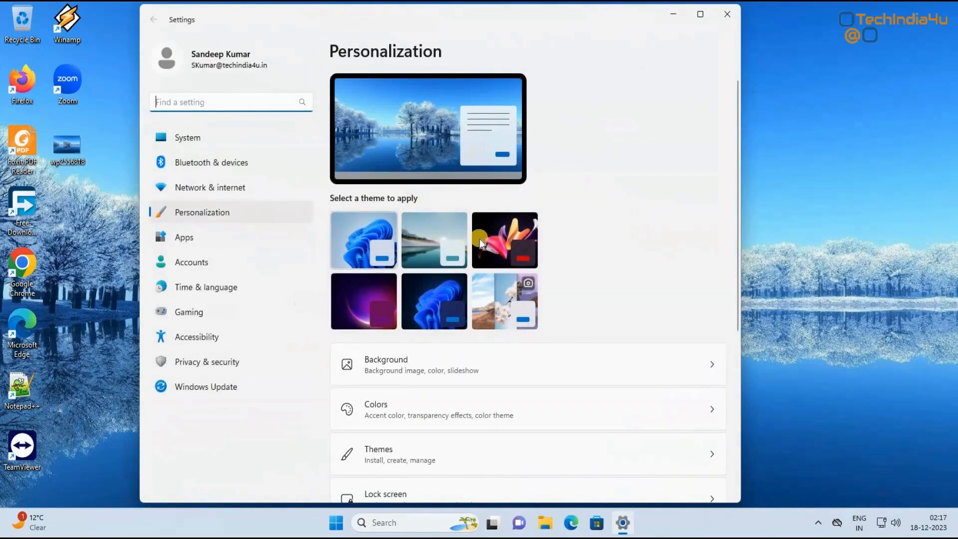
click(439, 244)
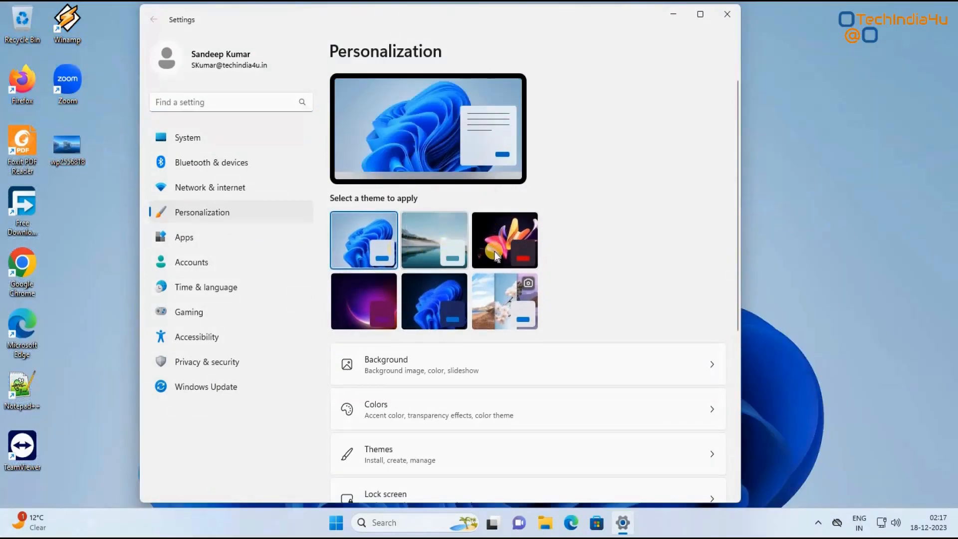
click(495, 251)
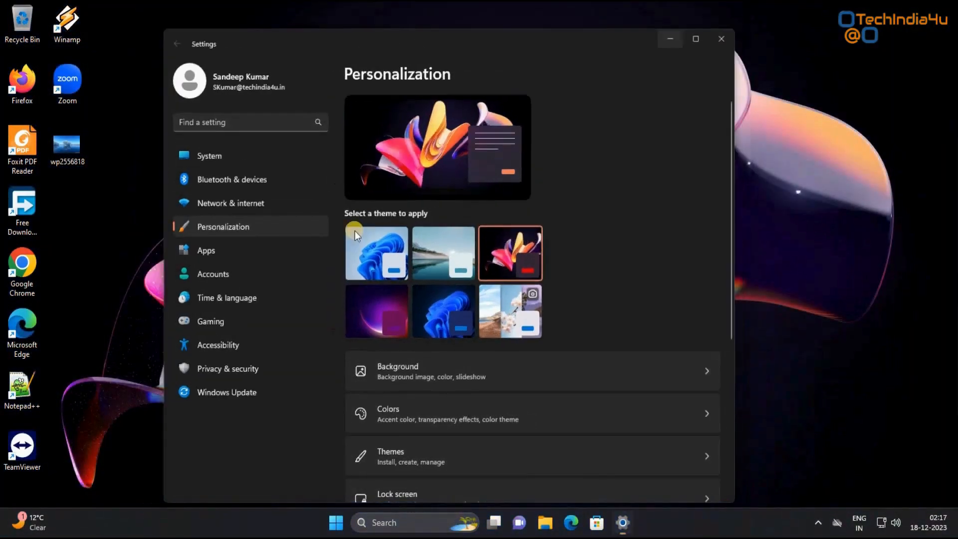
key(super+d)
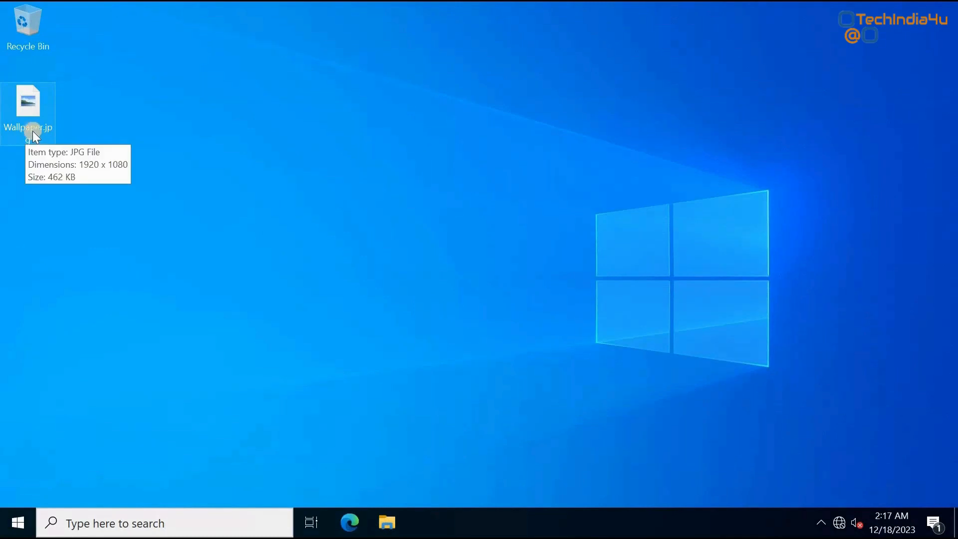
Examine the Wallpaper.jpg file on the server desktop by checking its properties and viewing the image, then close it.
click(39, 142)
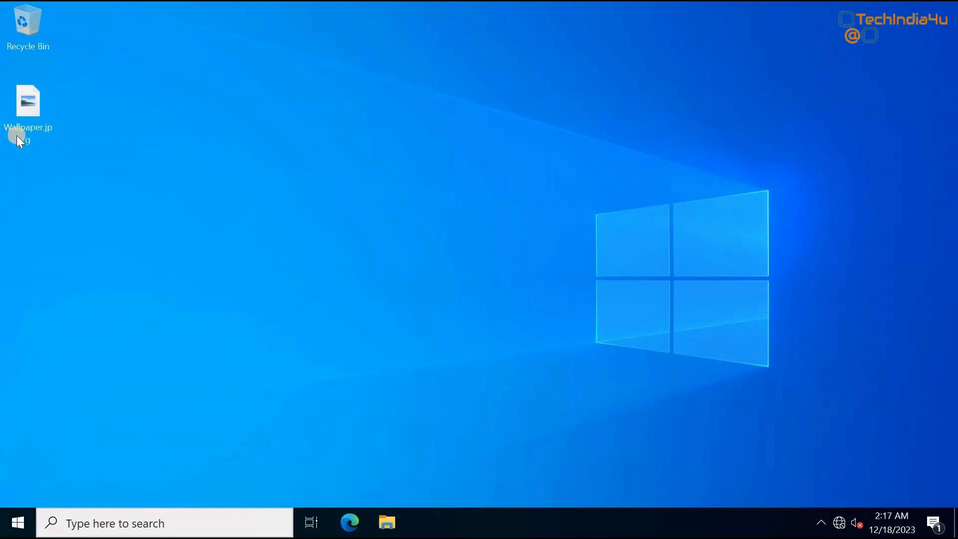
right_click(38, 122)
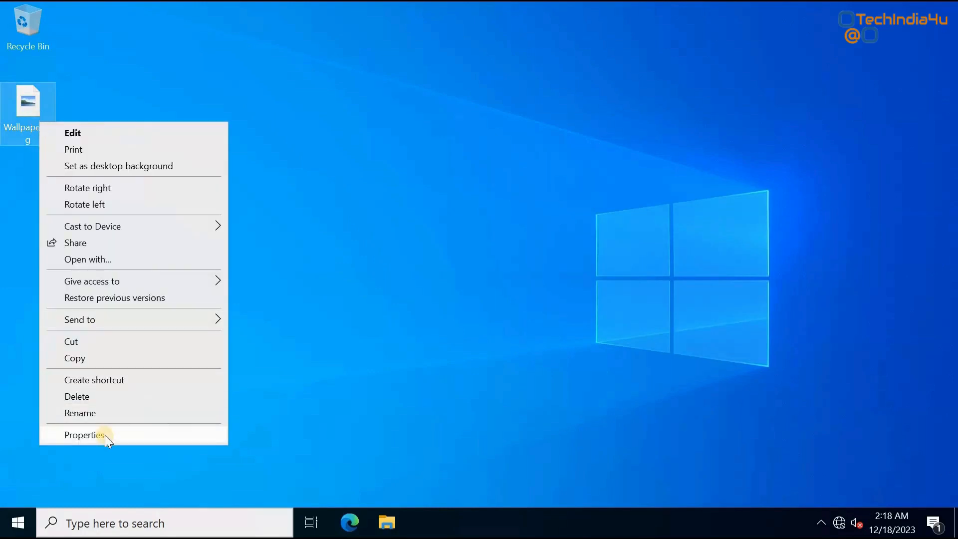
click(104, 435)
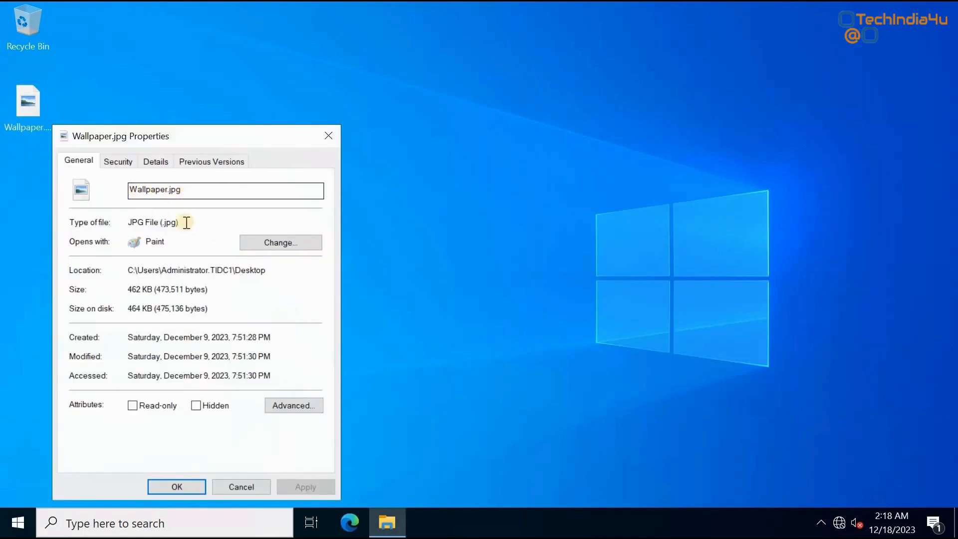
click(177, 487)
double_click(29, 105)
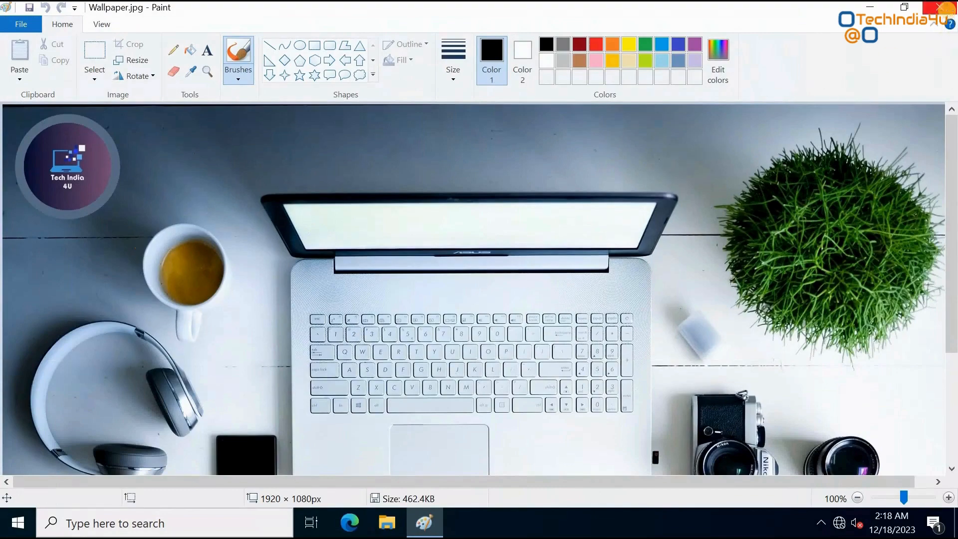
click(948, 11)
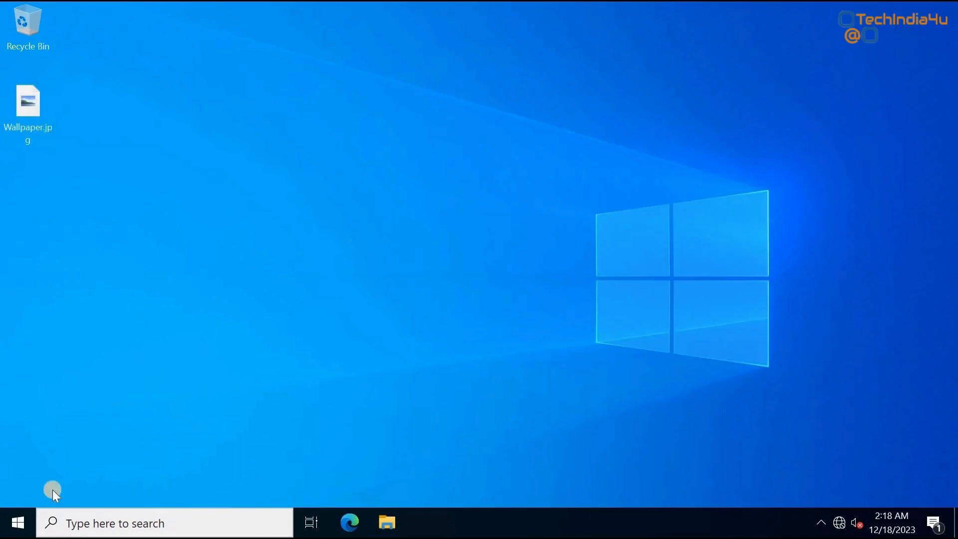
Open Group Policy Management from the Windows Administrative Tools.
click(27, 524)
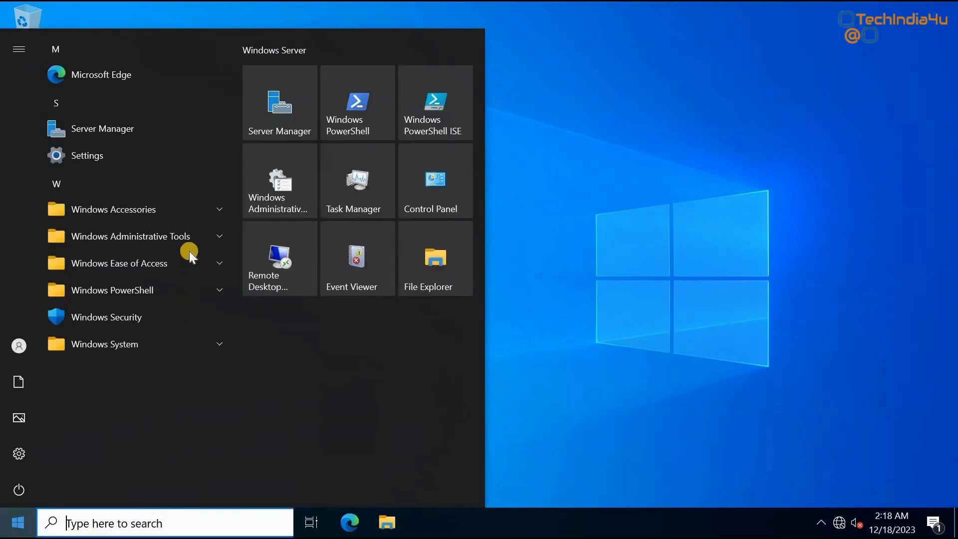
click(190, 239)
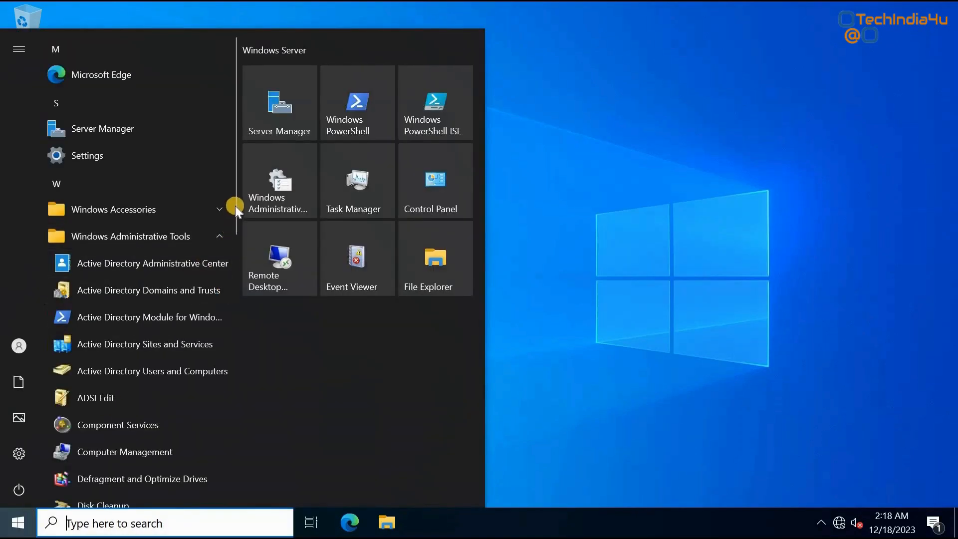
scroll(238, 330, down, 5)
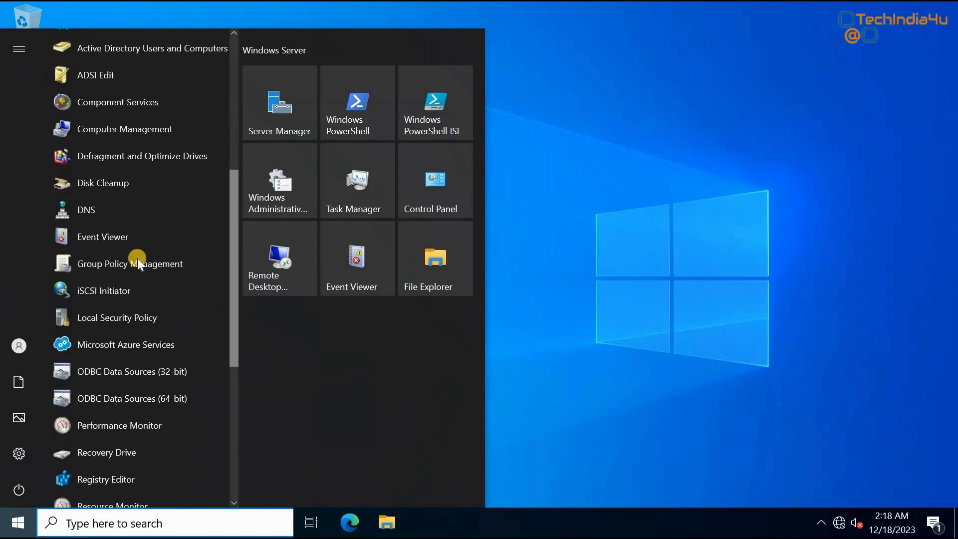
click(165, 268)
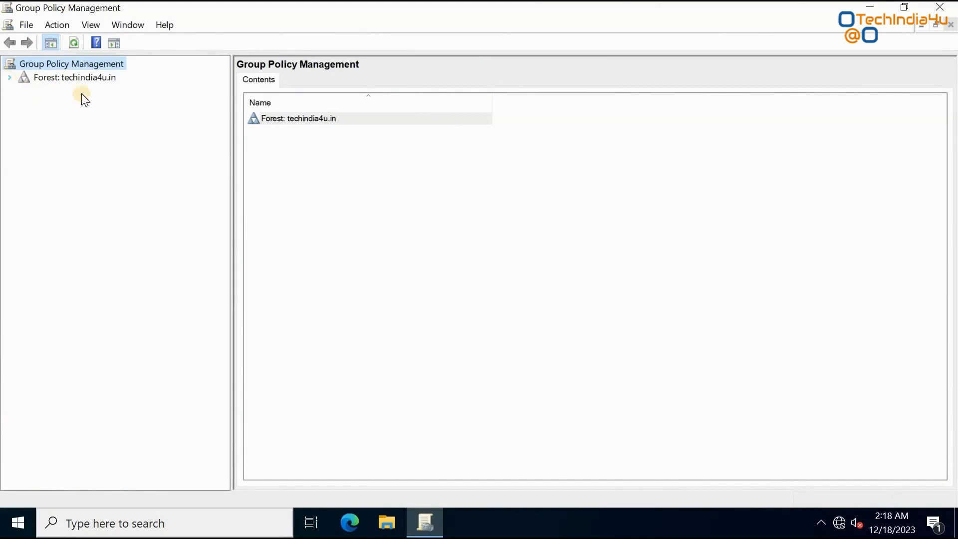
Expand the techindia4u.in forest down to the domain and its Group Policy Objects container.
click(89, 77)
click(10, 78)
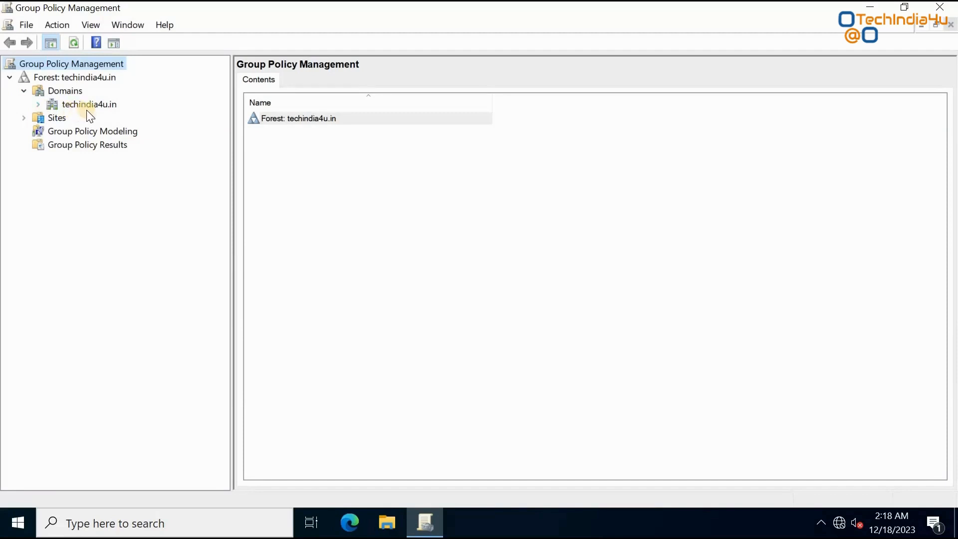
click(38, 105)
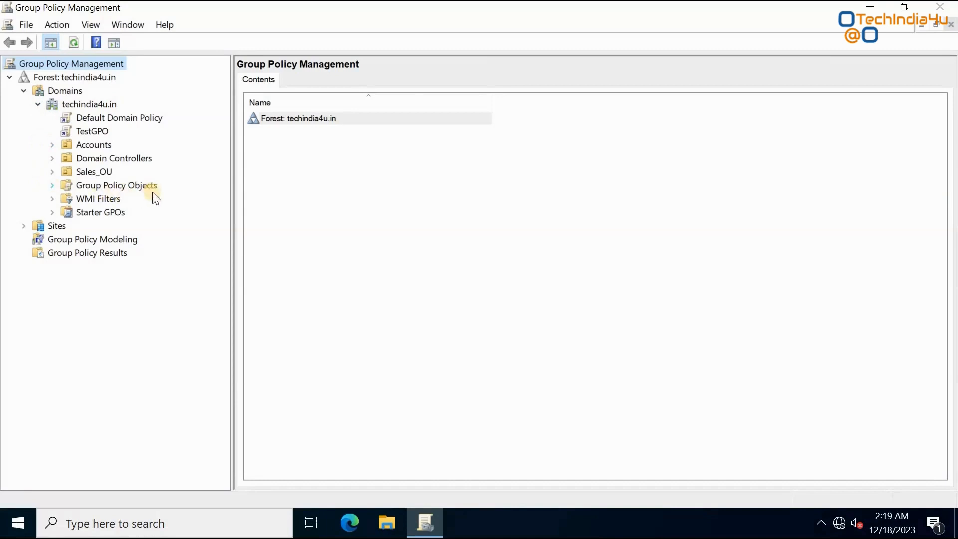
click(53, 185)
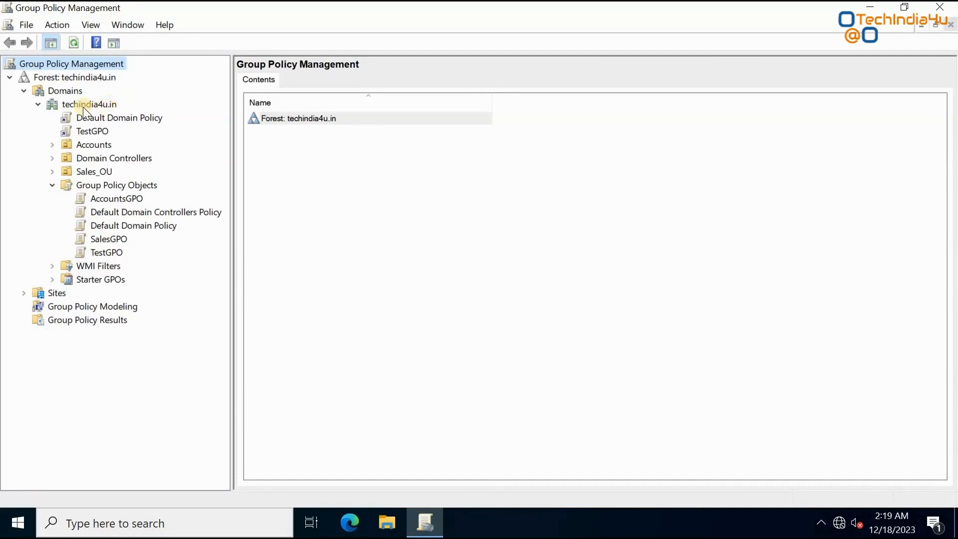
Create a GPO named WallpaperGPO in the techindia4u.in domain and link it there.
right_click(114, 107)
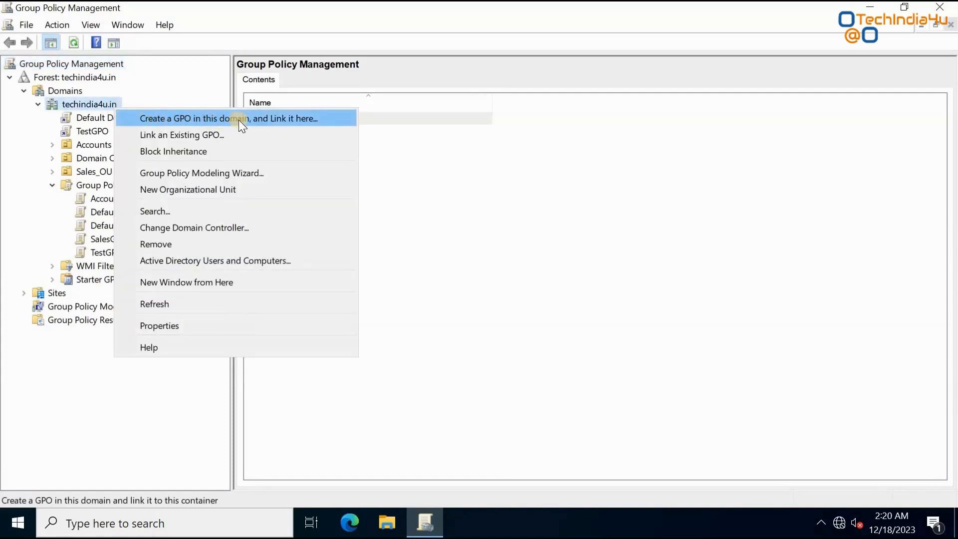
click(301, 119)
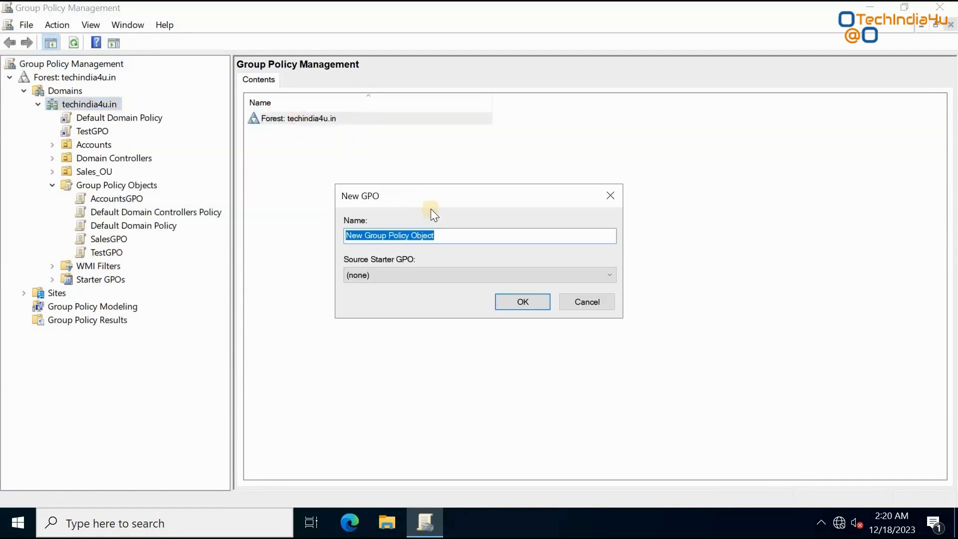
click(469, 237)
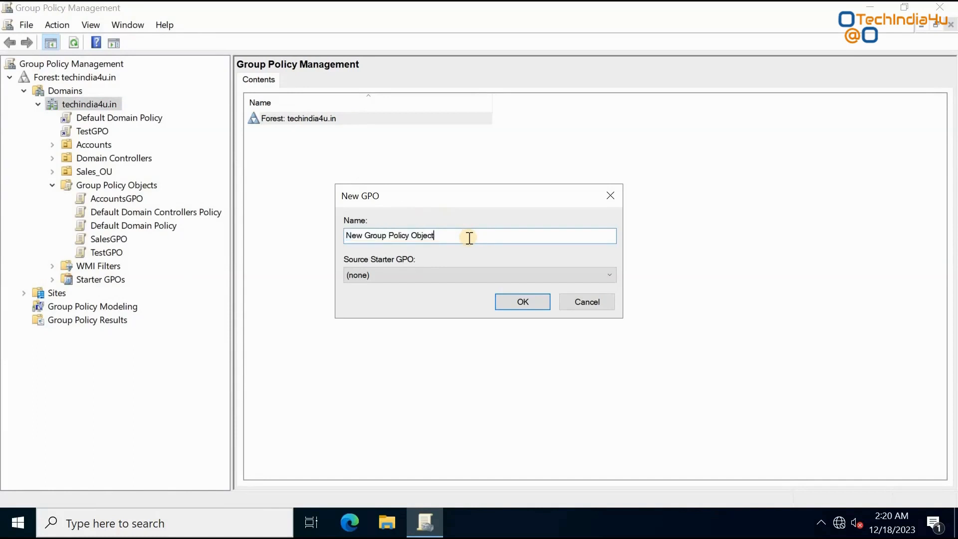
drag(347, 231, 477, 193)
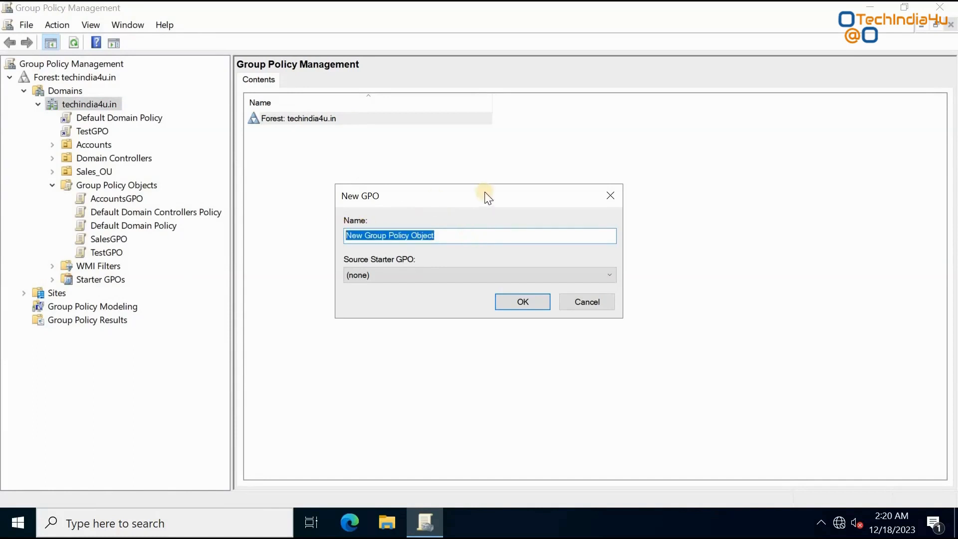
text(Wallpaper)
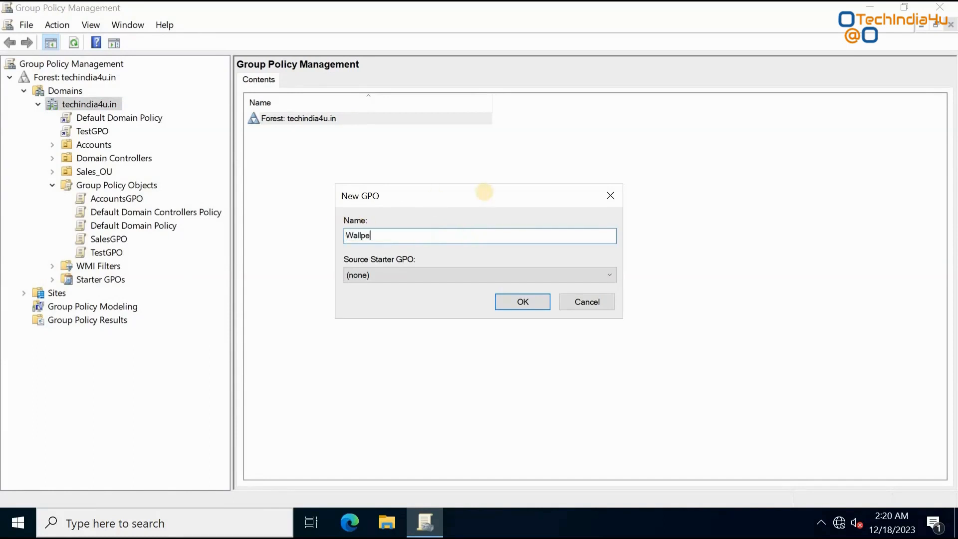
text(GPO)
click(540, 306)
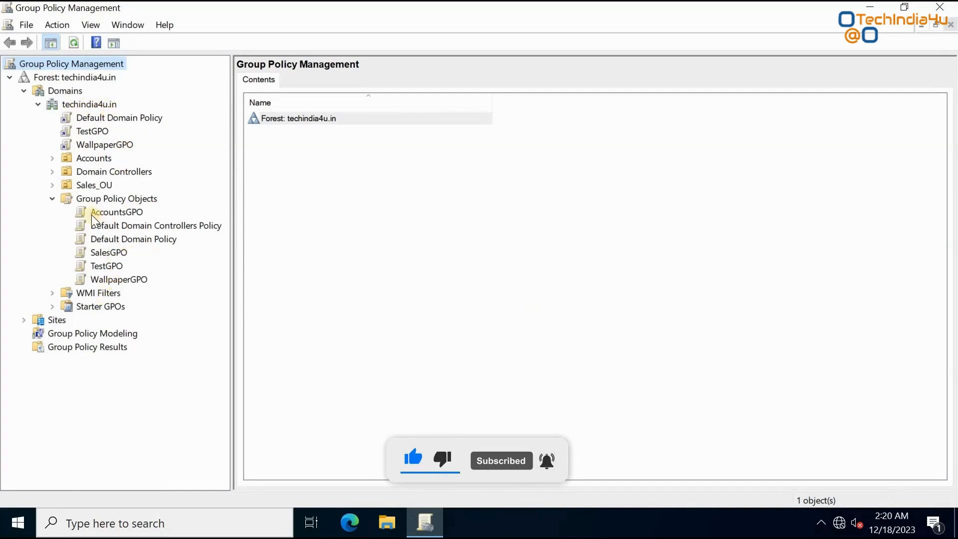
Open WallpaperGPO for editing in the Group Policy Management Editor and maximize the editor window.
click(134, 280)
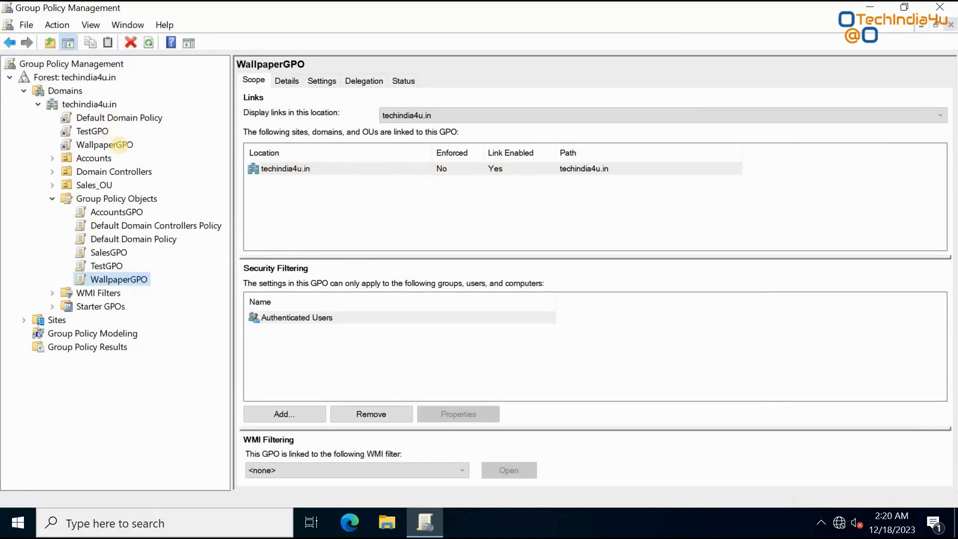
right_click(122, 145)
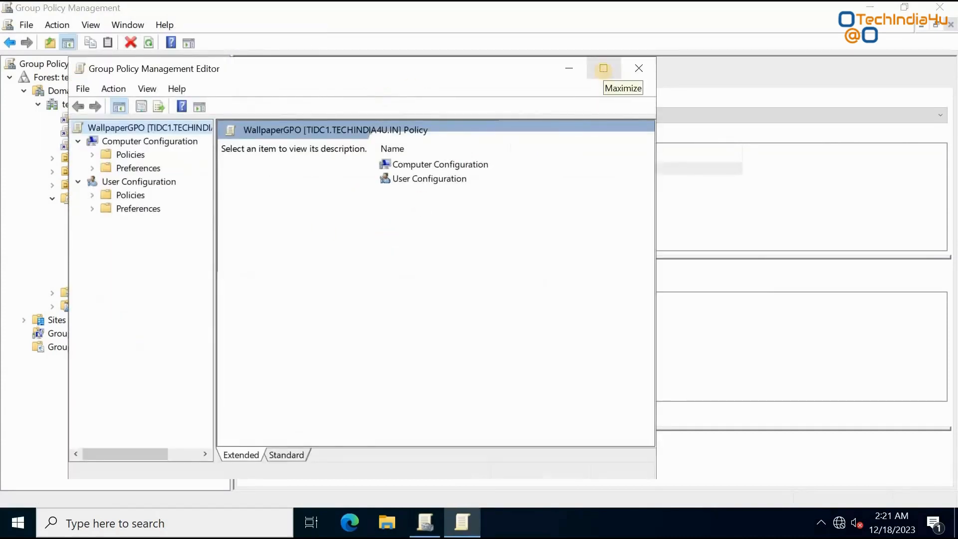
click(603, 71)
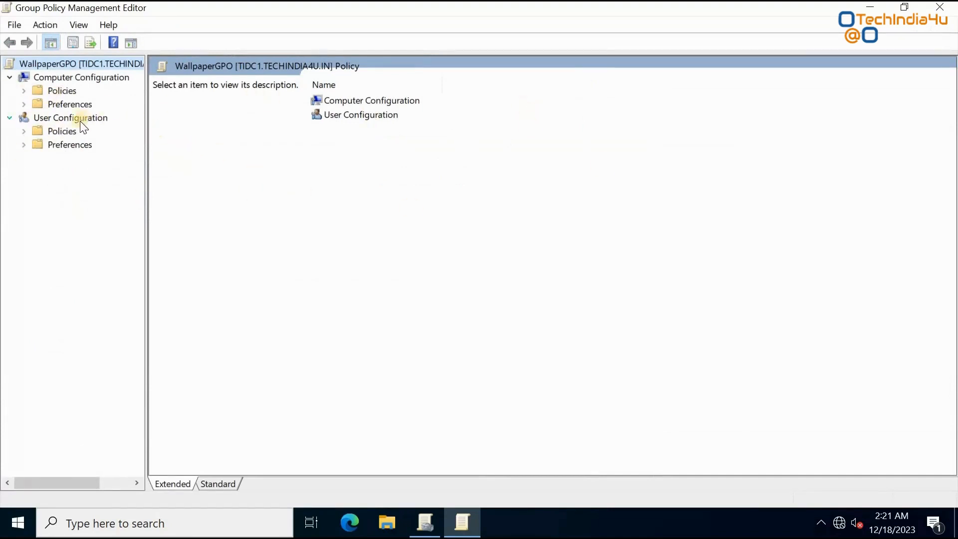
Display the policies in the nested Desktop folder under User Configuration, Policies, Administrative Templates, Desktop, widening the tree to read it.
click(23, 133)
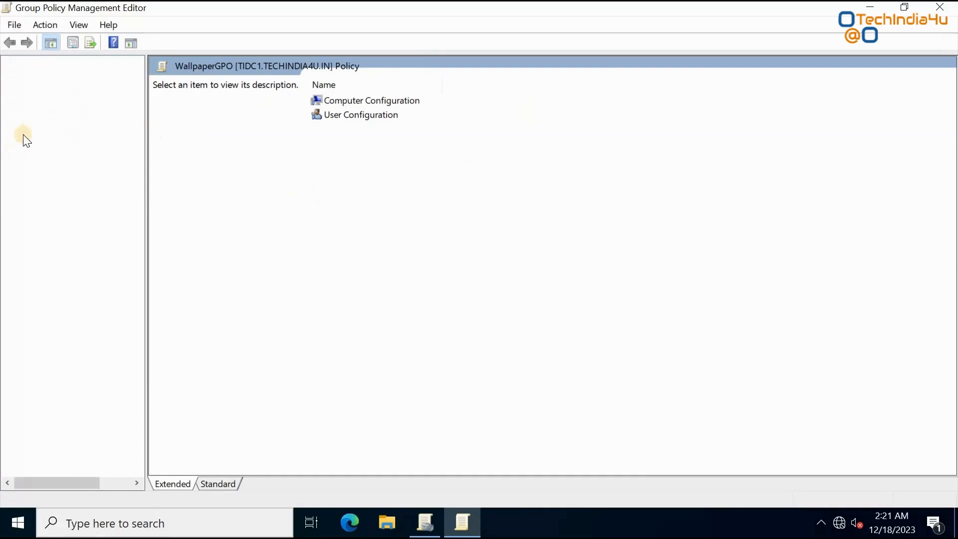
drag(145, 207, 201, 234)
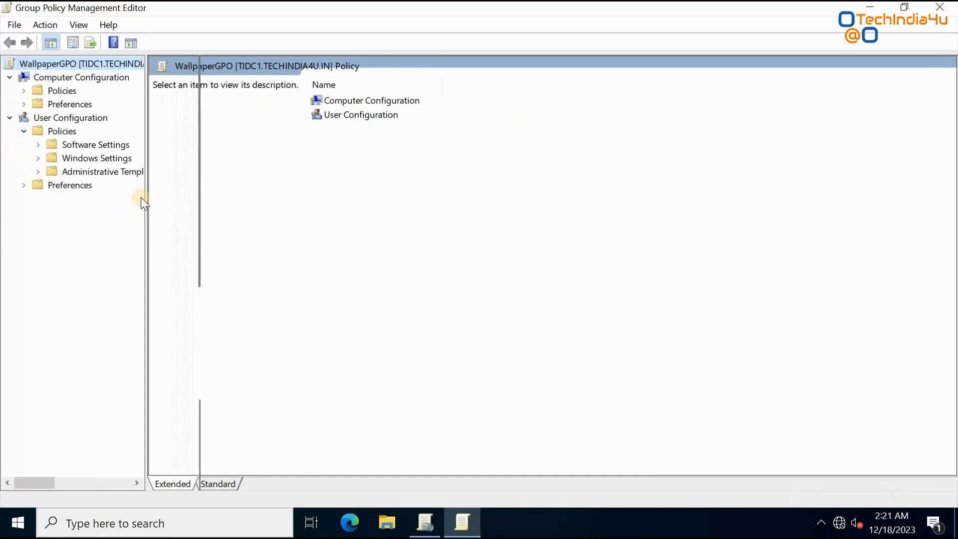
click(38, 172)
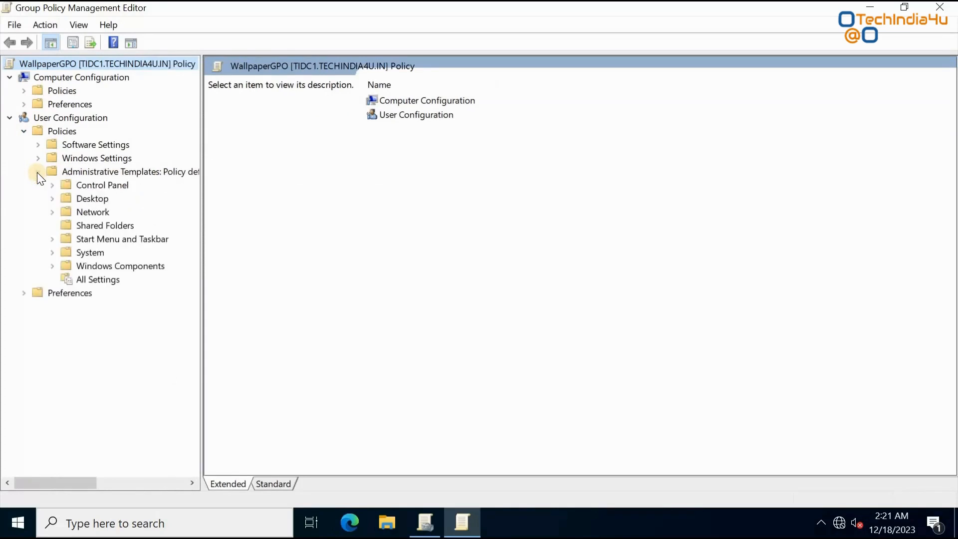
click(52, 199)
click(79, 200)
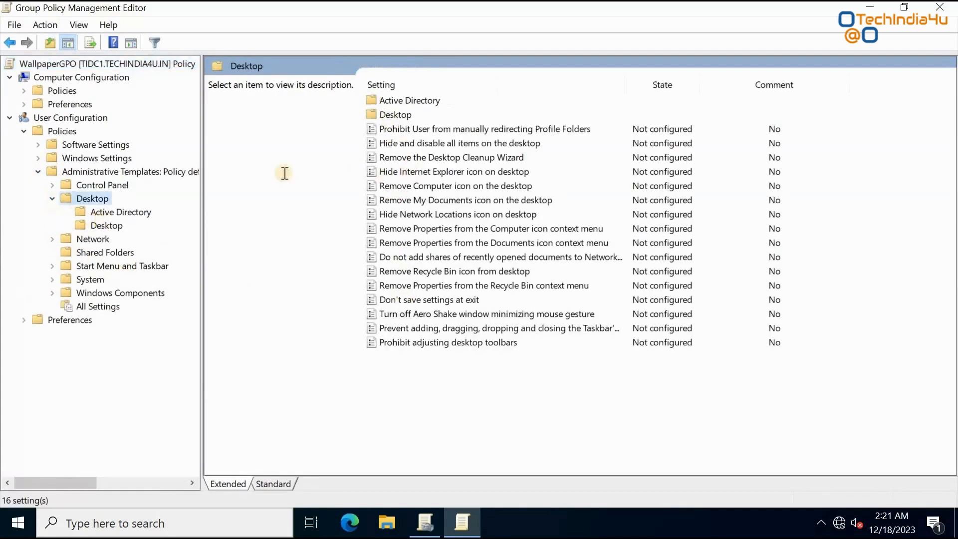
click(95, 226)
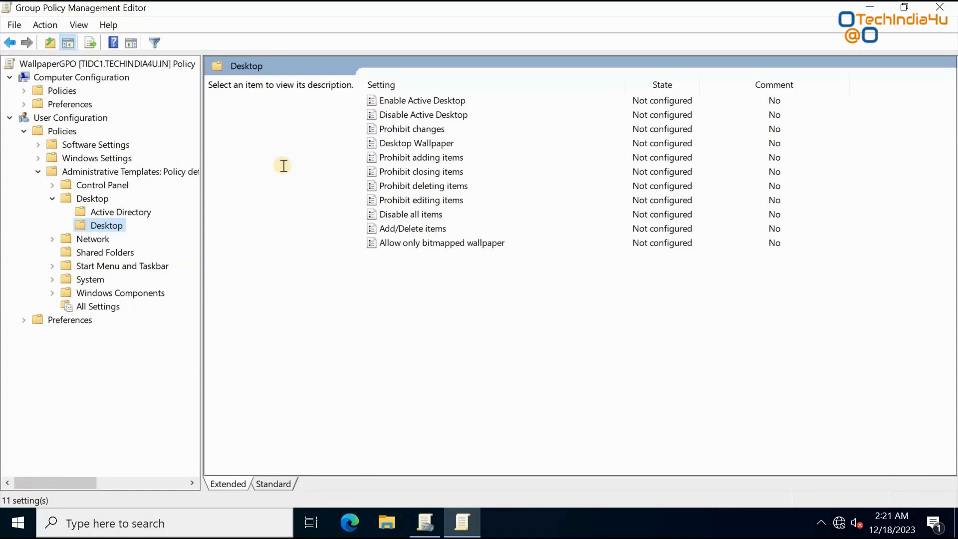
Filter the user Administrative Templates by the keyword wallpaper and list the matching policies under All Settings.
click(101, 307)
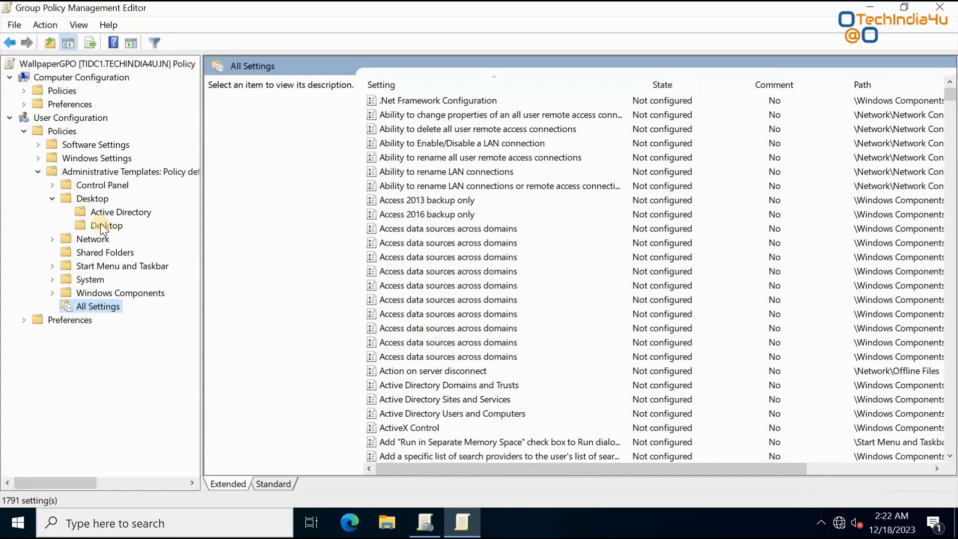
click(45, 25)
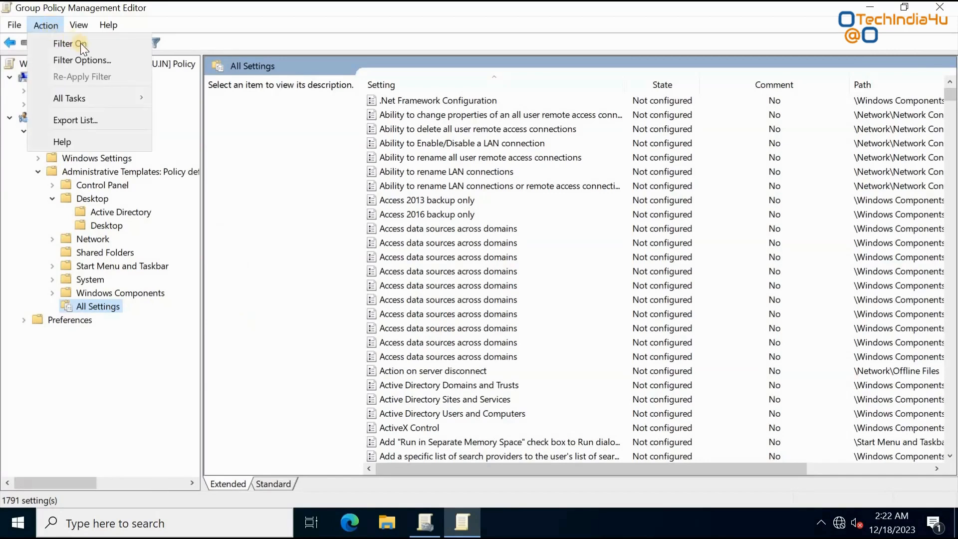
click(121, 61)
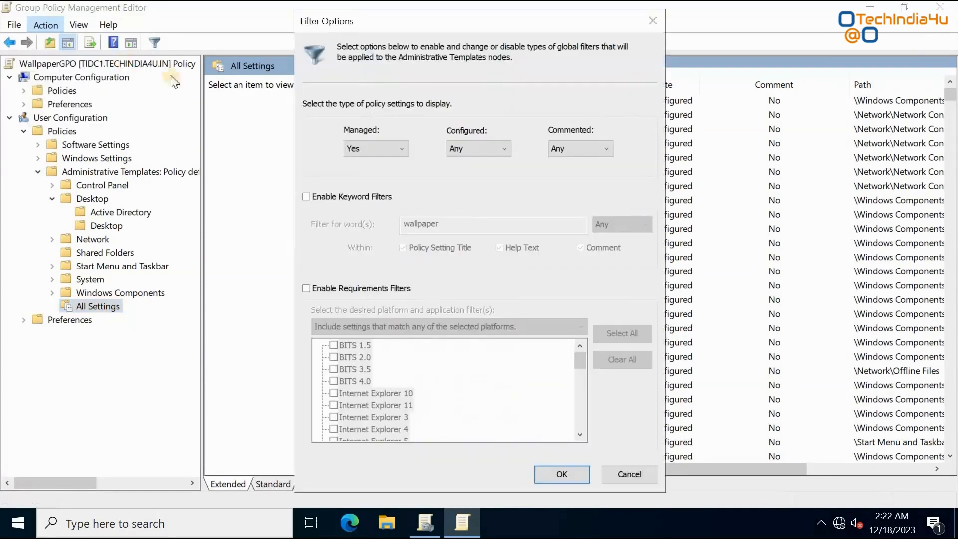
click(310, 196)
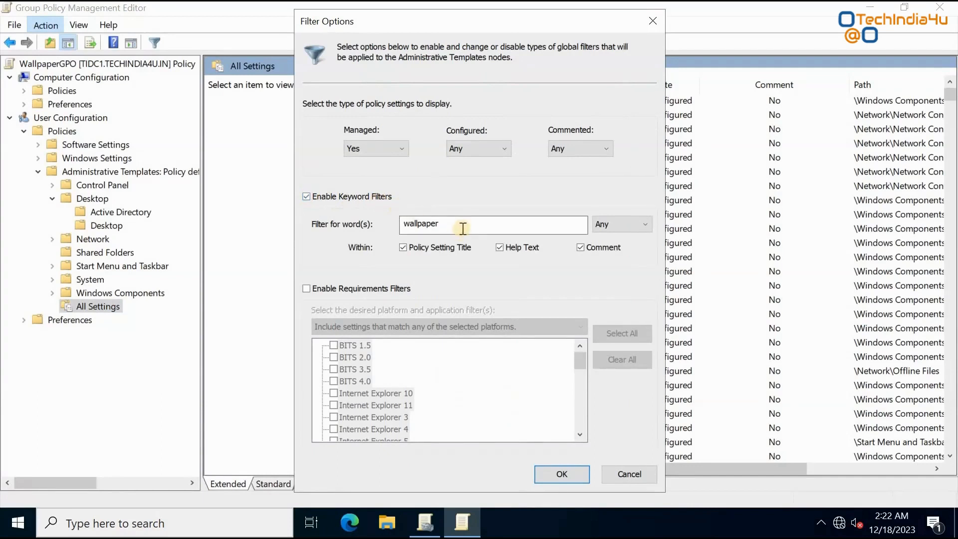
drag(460, 227, 399, 232)
click(473, 226)
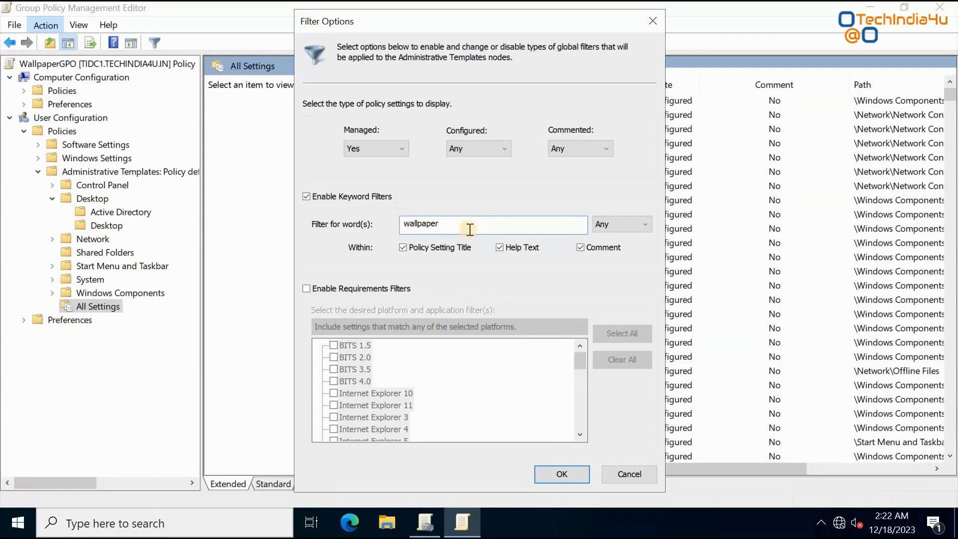
click(562, 474)
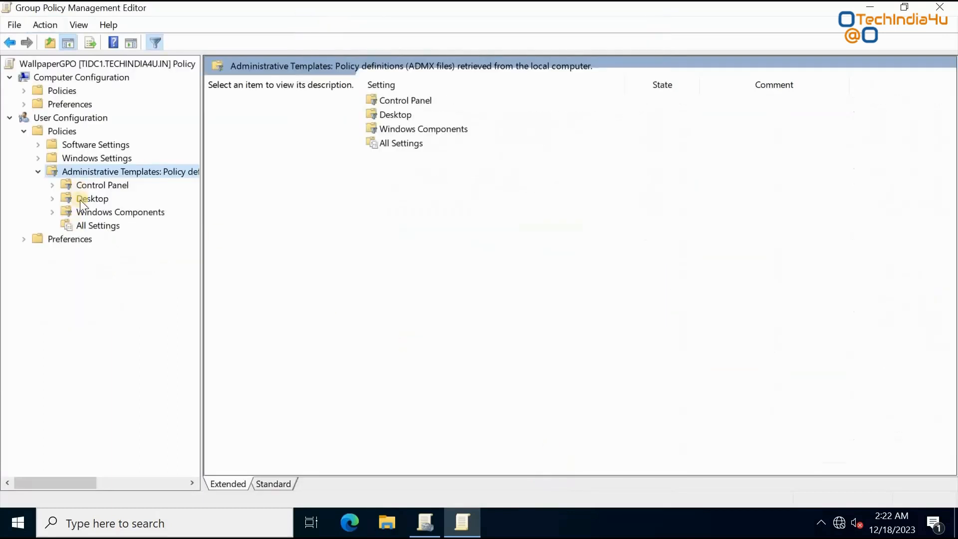
click(101, 228)
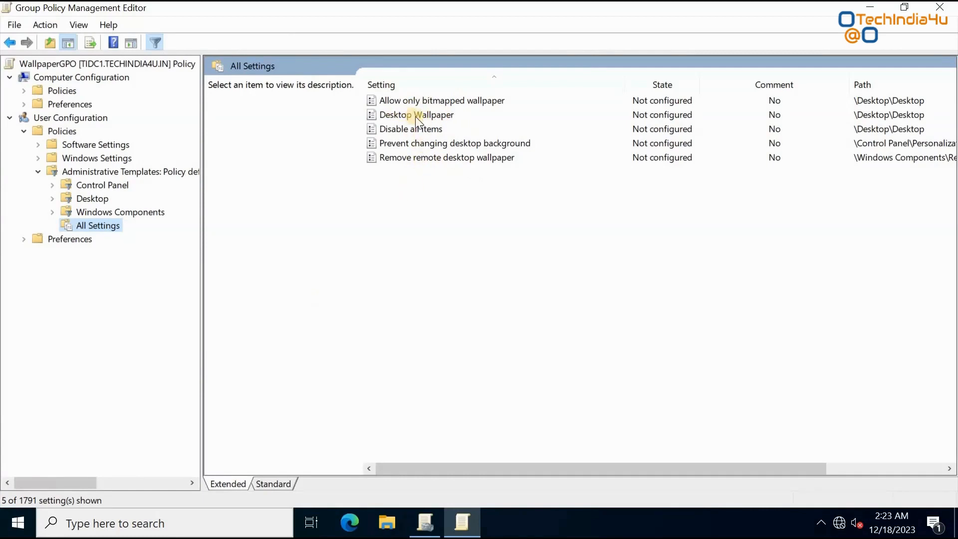
Open the Desktop Wallpaper policy, maximize its window and set the policy to Enabled.
double_click(442, 117)
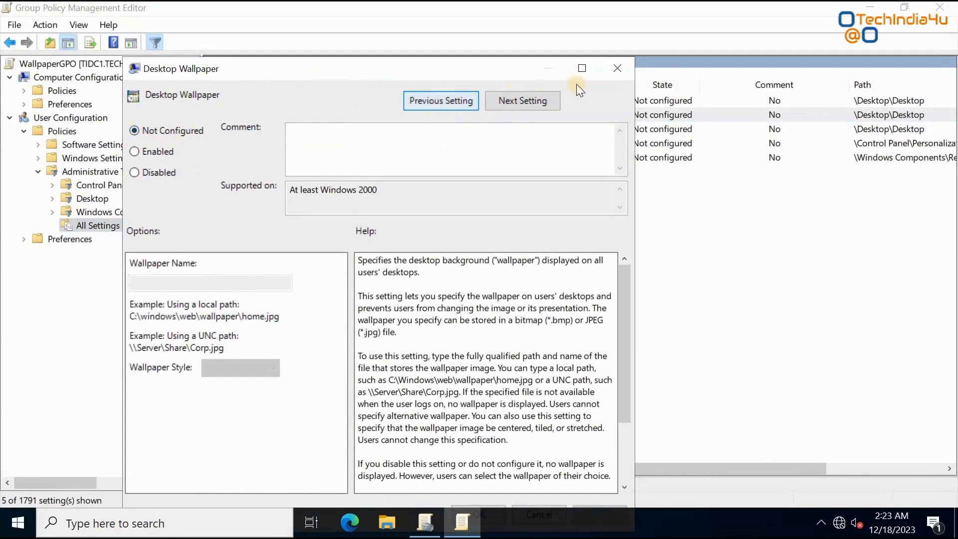
click(618, 72)
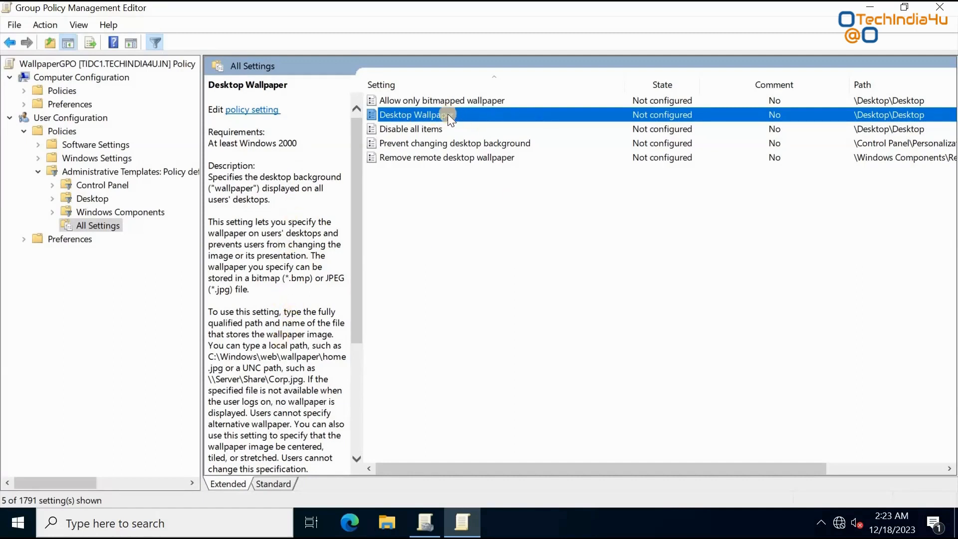
double_click(576, 114)
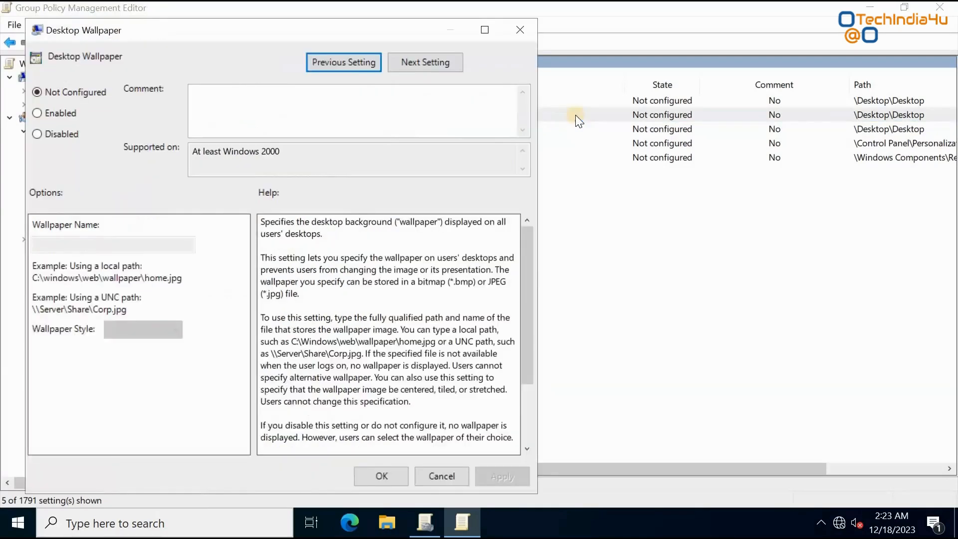
click(483, 33)
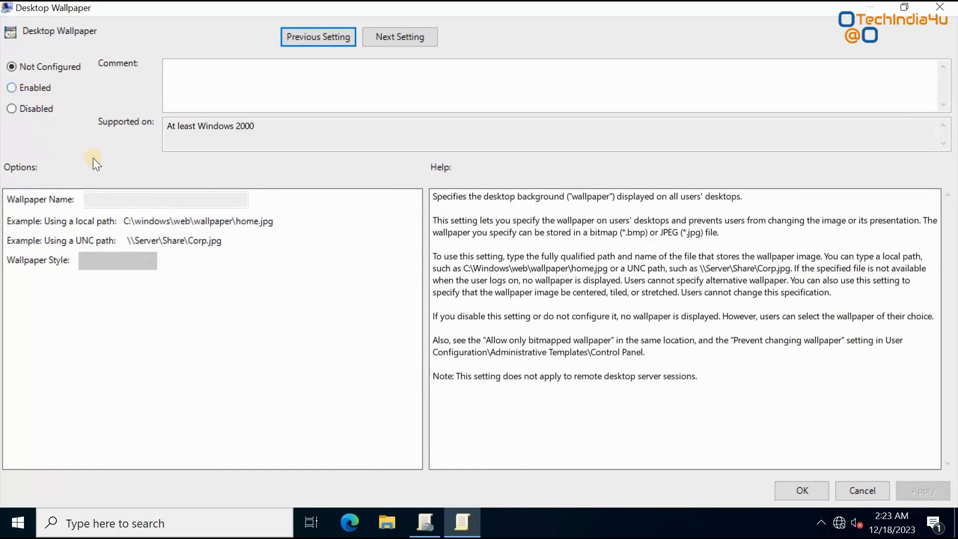
click(25, 88)
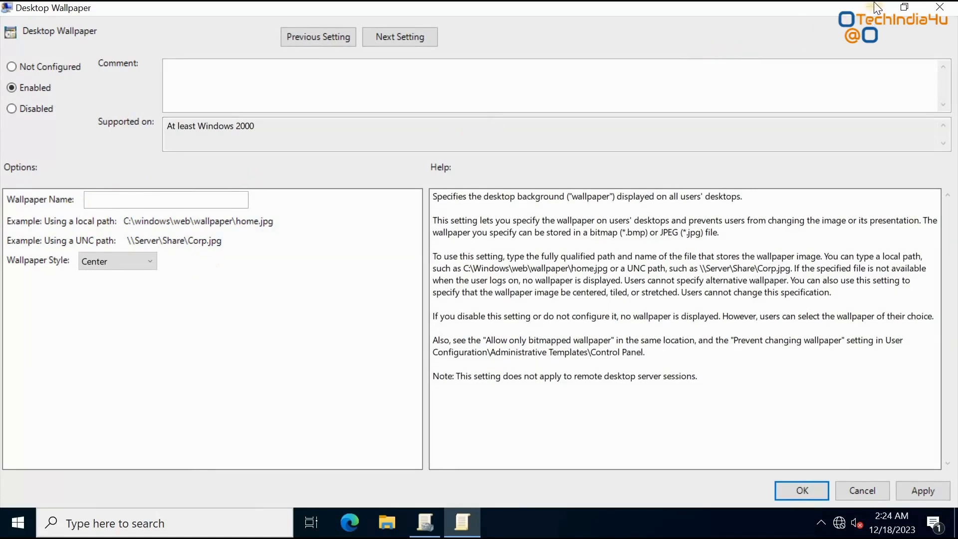
Show the desktop and cut the Wallpaper.jpg file from it.
click(955, 523)
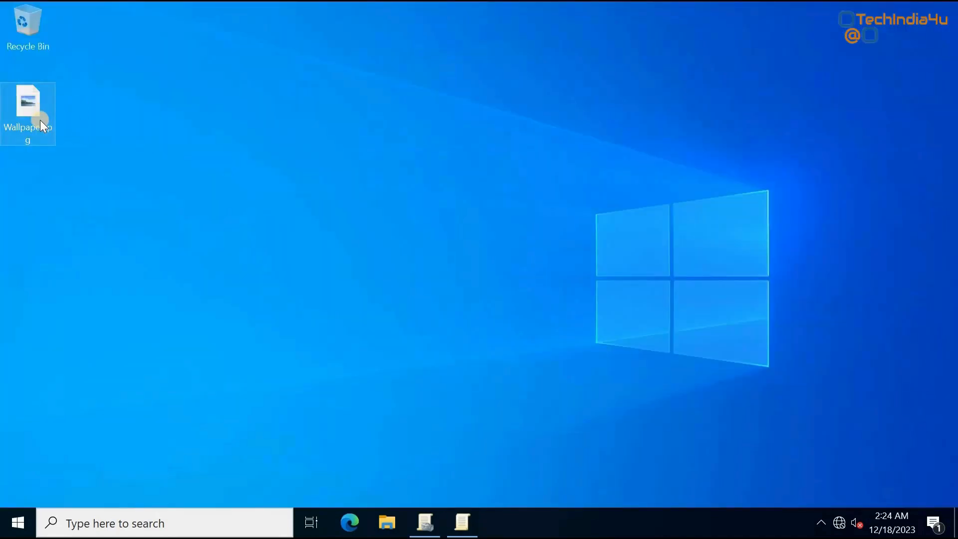
mouse_move(40, 121)
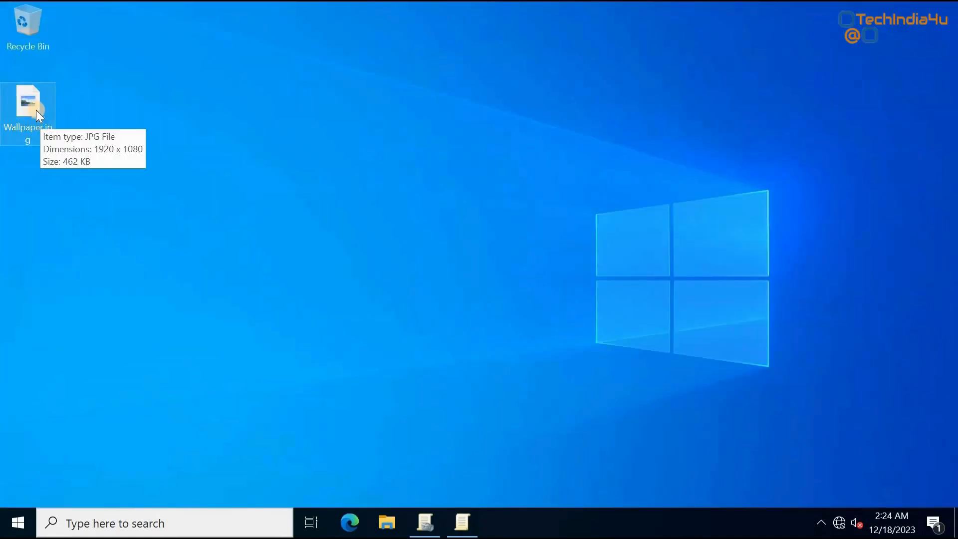
right_click(37, 110)
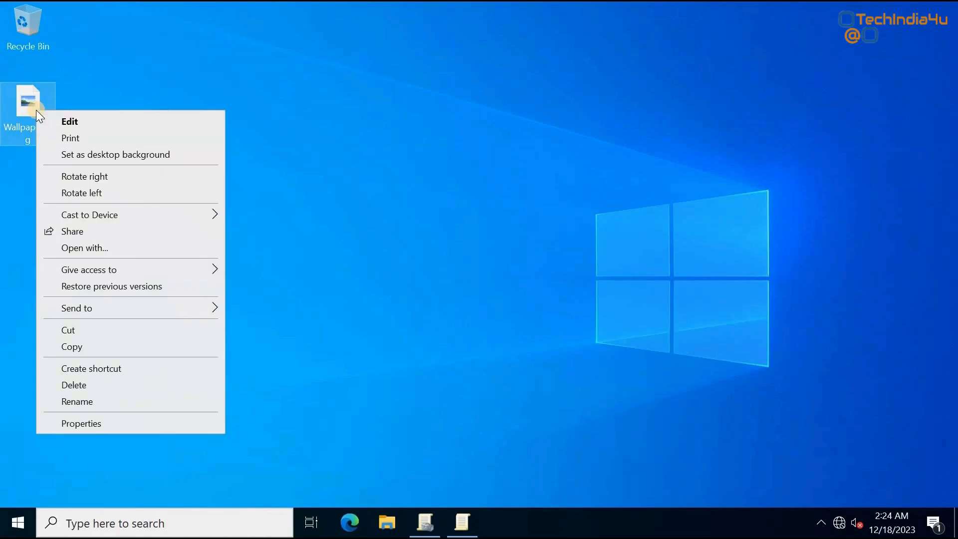
click(67, 330)
Create a folder named Wallpaper on Local Disk (C:) in File Explorer and paste the cut Wallpaper.jpg into it.
click(387, 523)
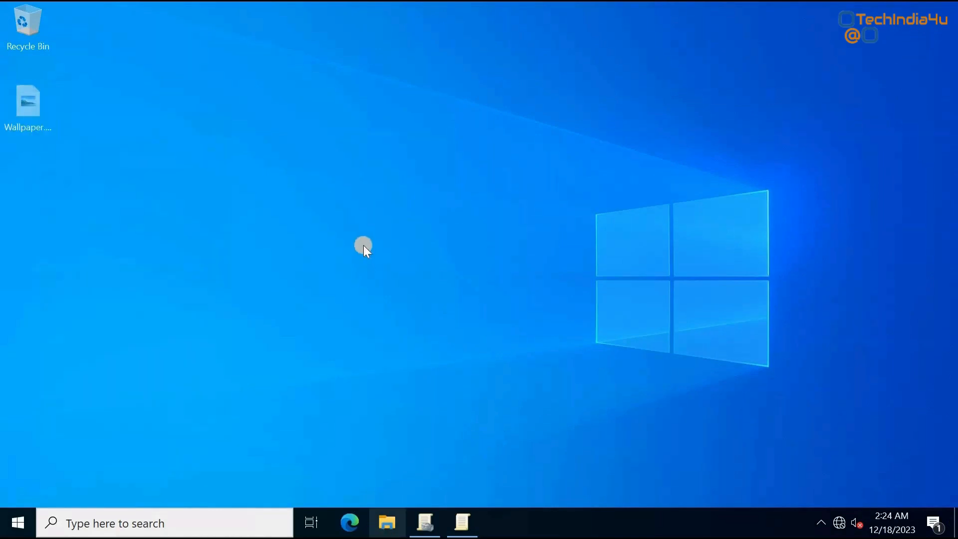
click(54, 199)
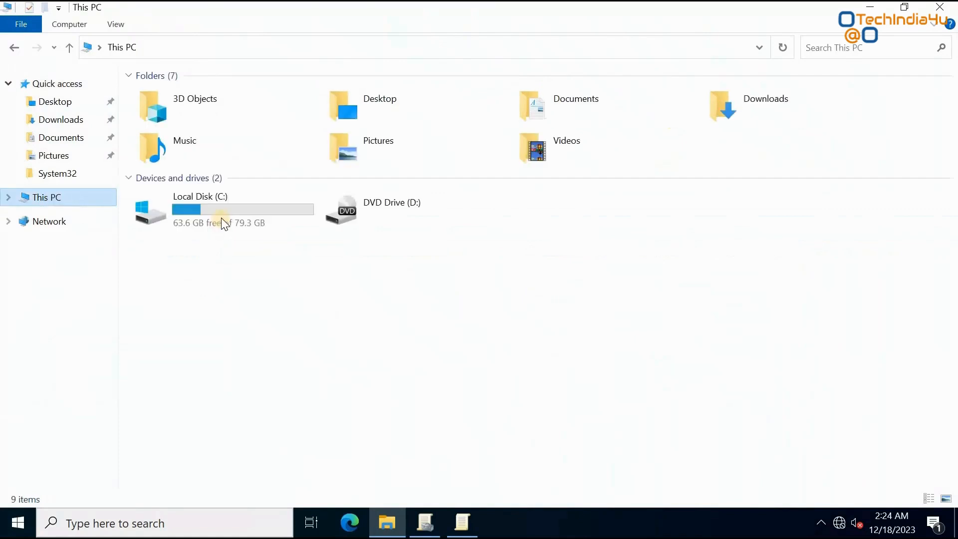
double_click(226, 215)
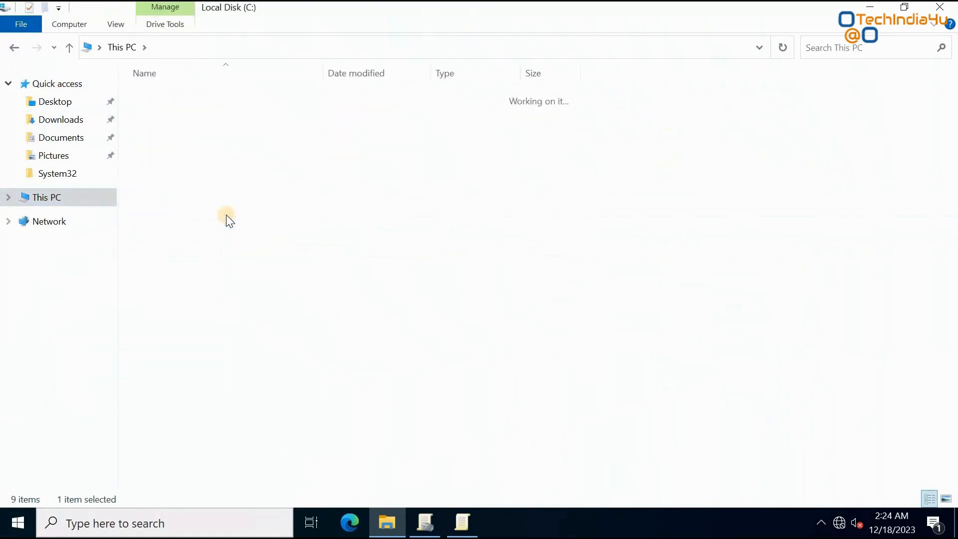
right_click(184, 219)
mouse_move(220, 379)
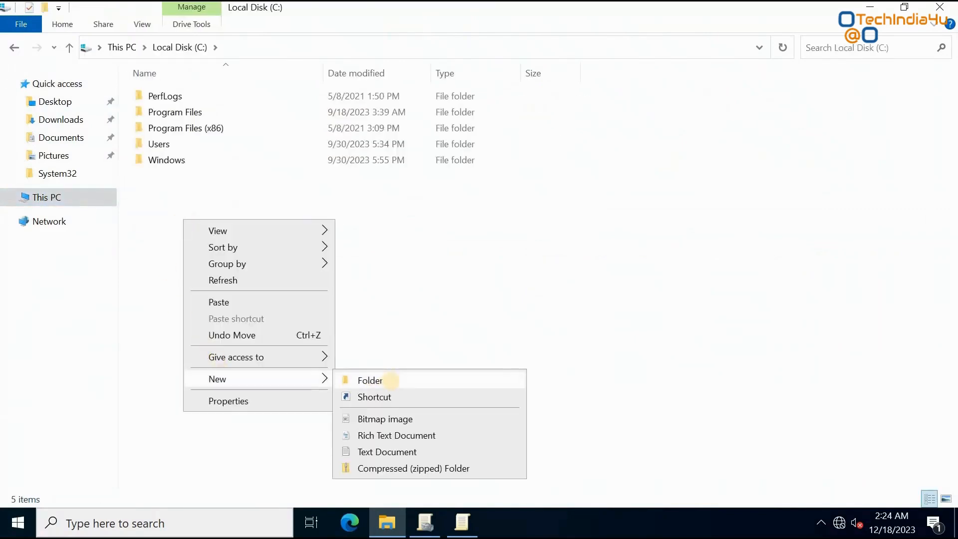
click(393, 387)
text(Wallpa)
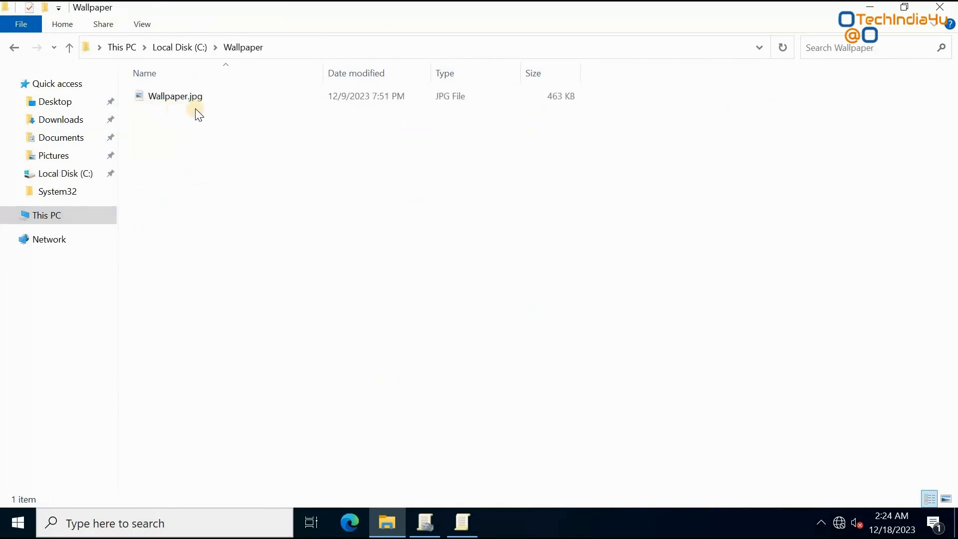
Share the Wallpaper folder on Local Disk (C:) over the network with Everyone at the Read permission level.
click(15, 47)
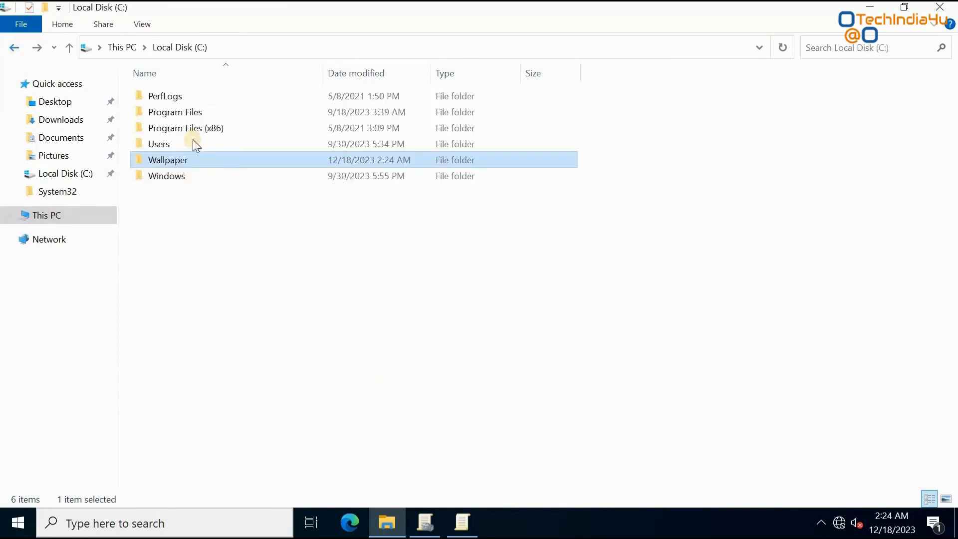
right_click(226, 166)
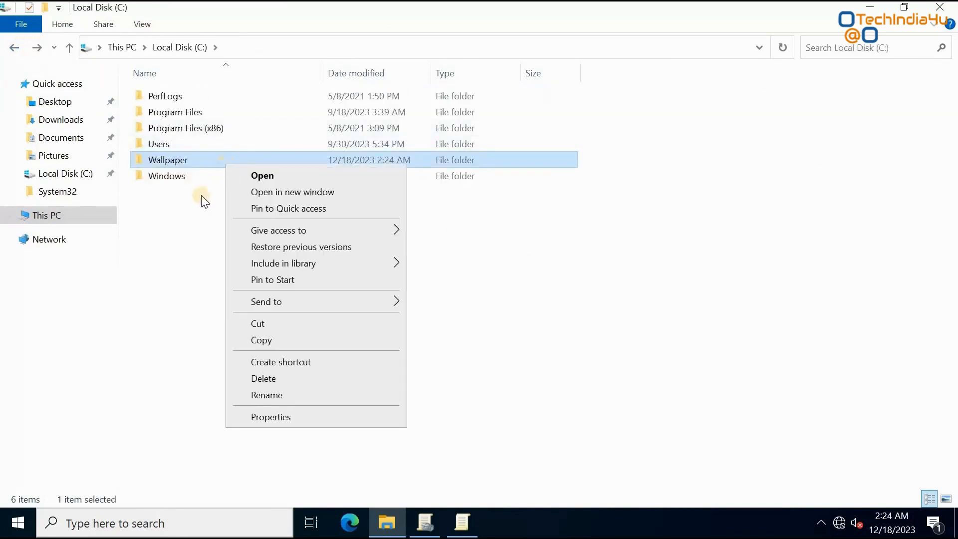
click(268, 419)
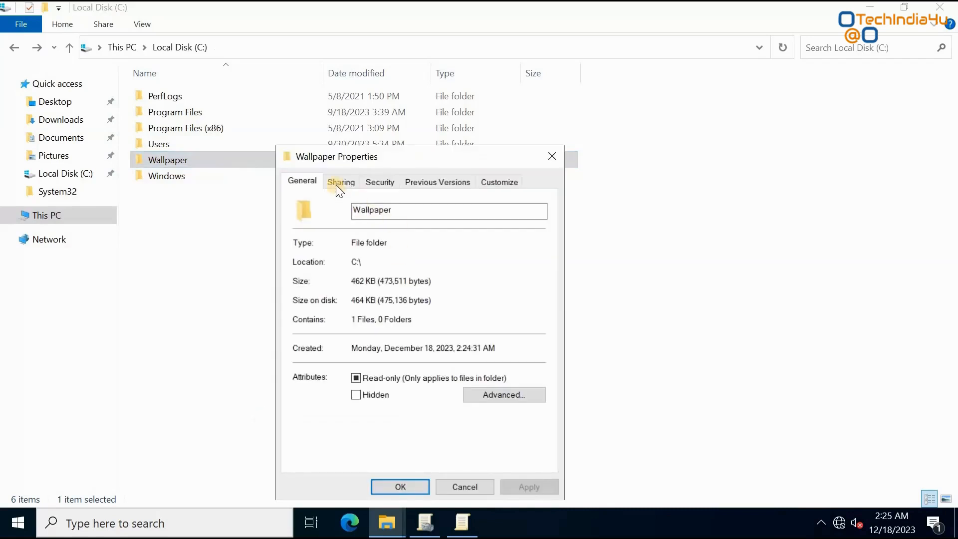
click(337, 184)
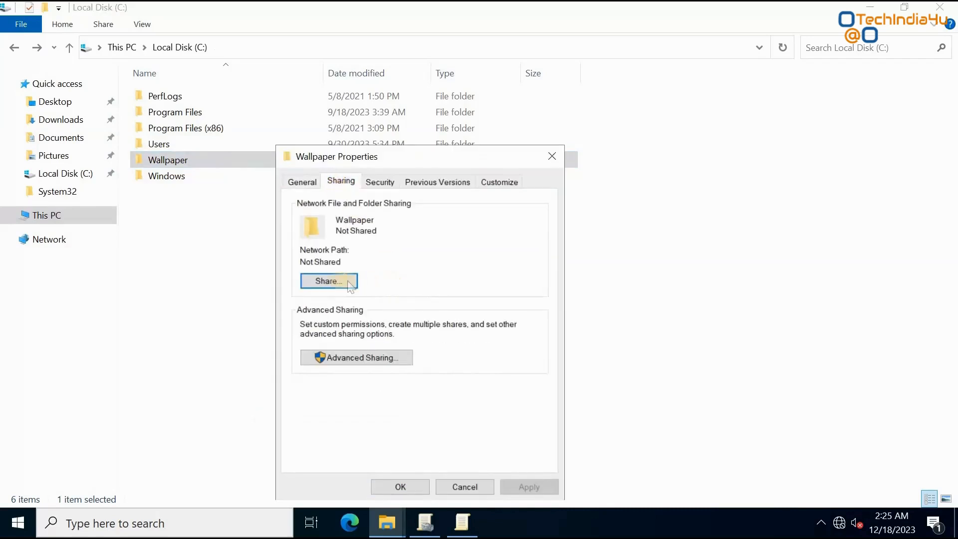
click(338, 282)
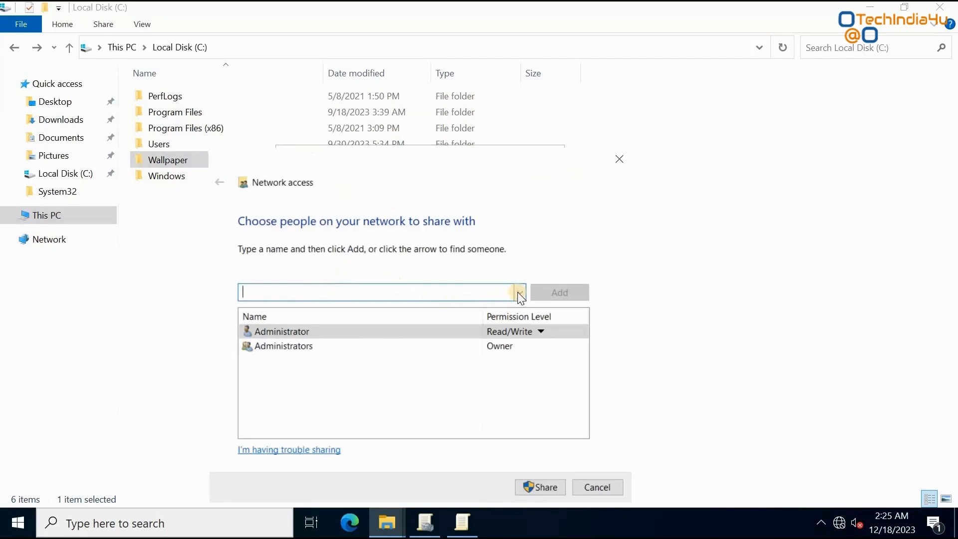
click(520, 293)
click(308, 313)
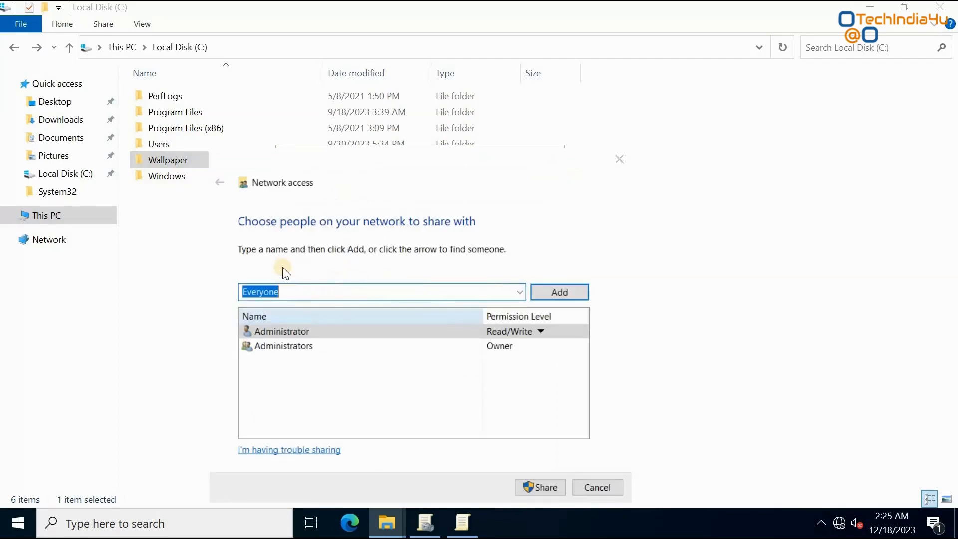
click(570, 295)
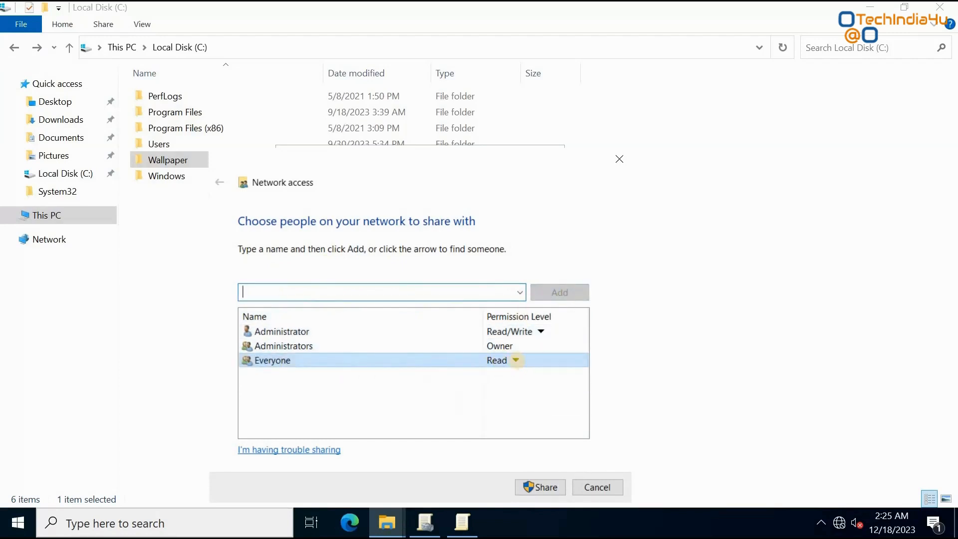
click(516, 360)
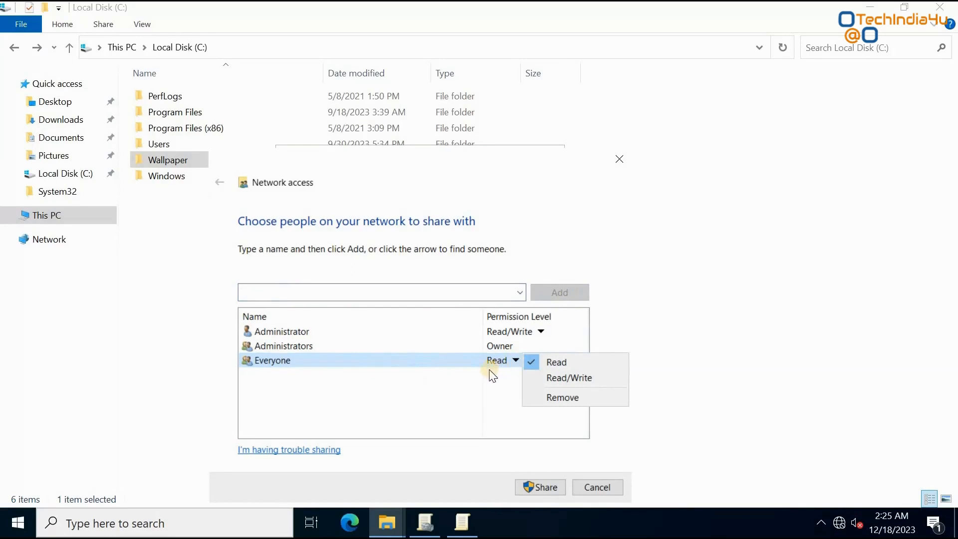
click(492, 429)
click(553, 492)
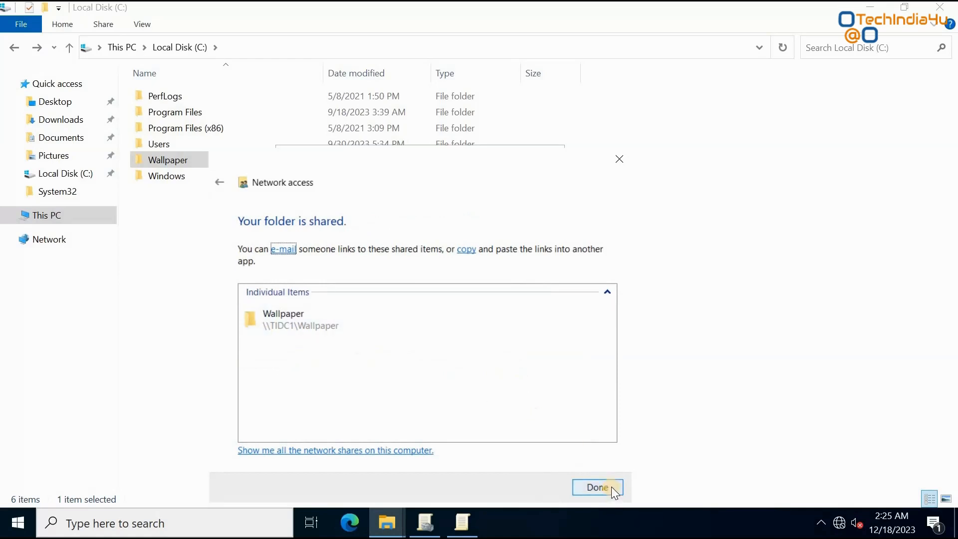
click(598, 487)
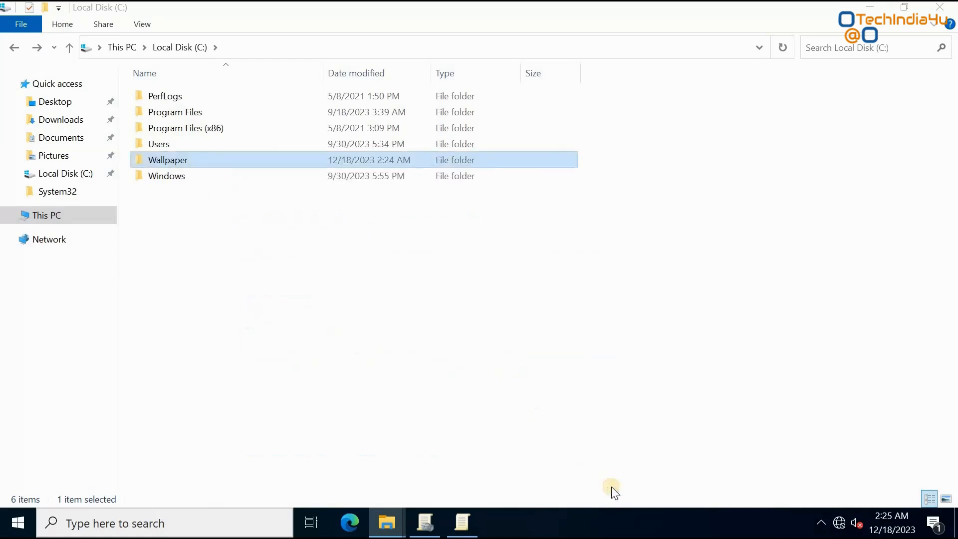
Copy the shared Wallpaper folder's network path from its sharing properties and return to the Desktop Wallpaper policy window.
right_click(172, 160)
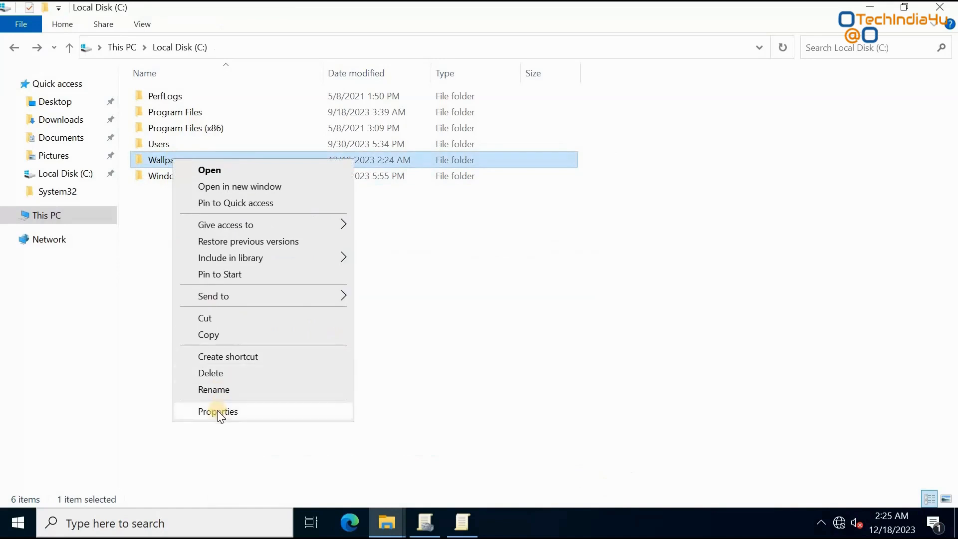
click(220, 410)
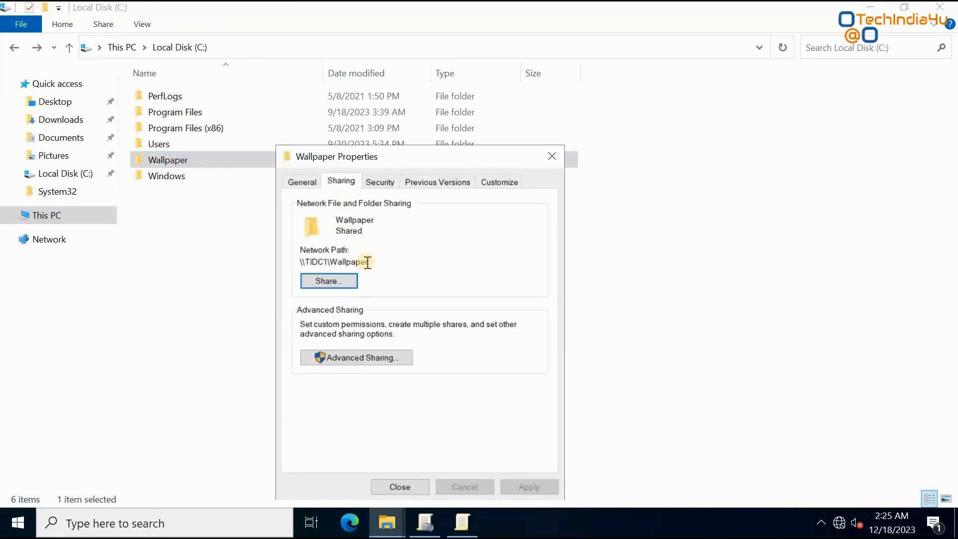
drag(368, 262, 299, 261)
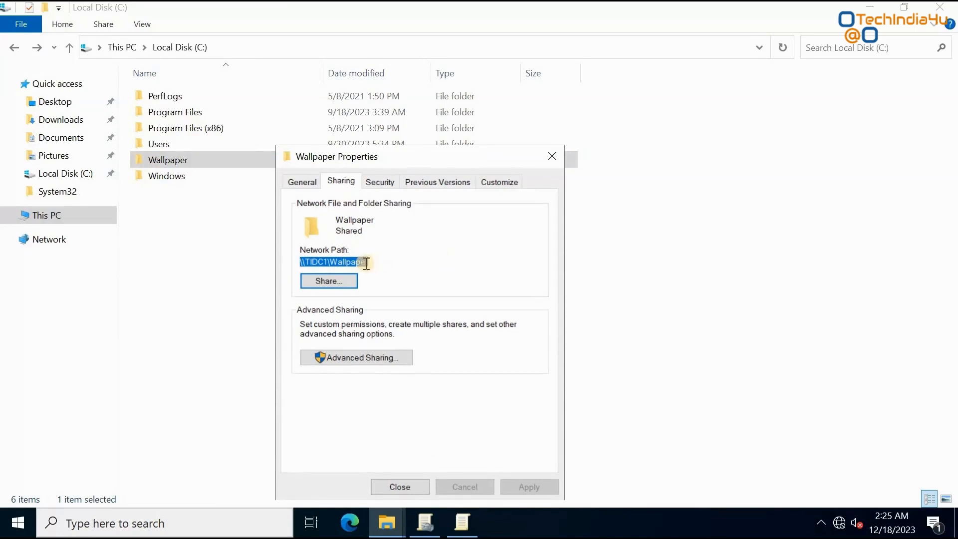
right_click(367, 265)
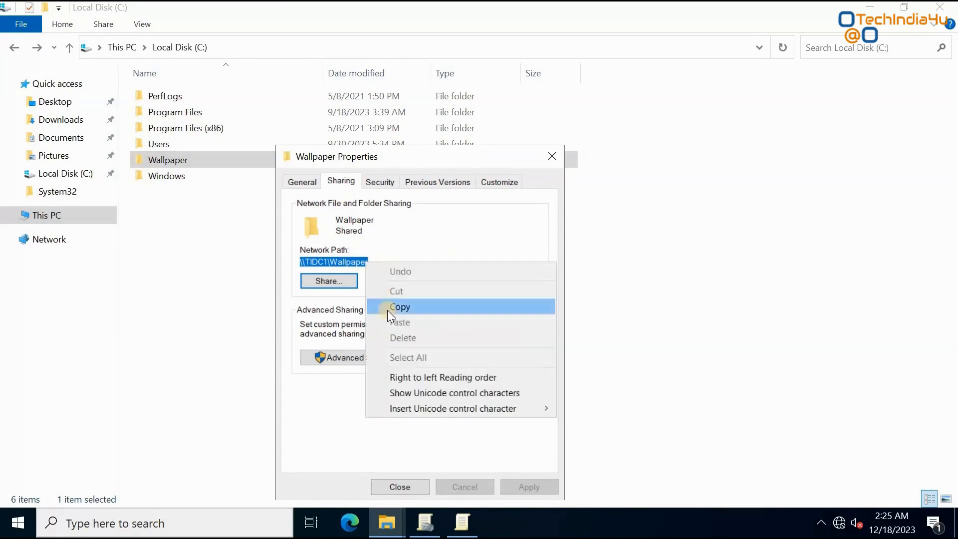
click(392, 307)
click(462, 530)
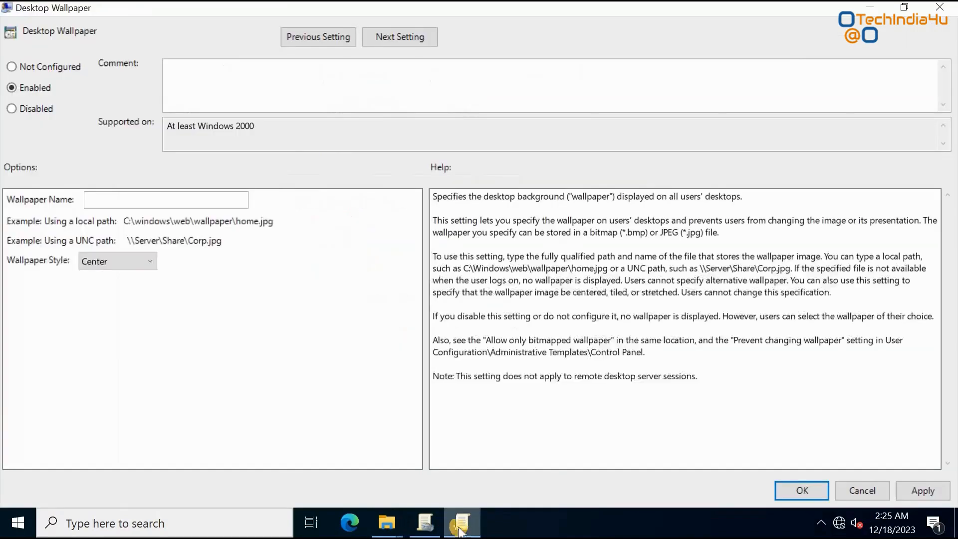
Set the wallpaper name in the Desktop Wallpaper policy to the network path \\TIDC1\Wallpaper\Wallpaper.jpg.
click(151, 203)
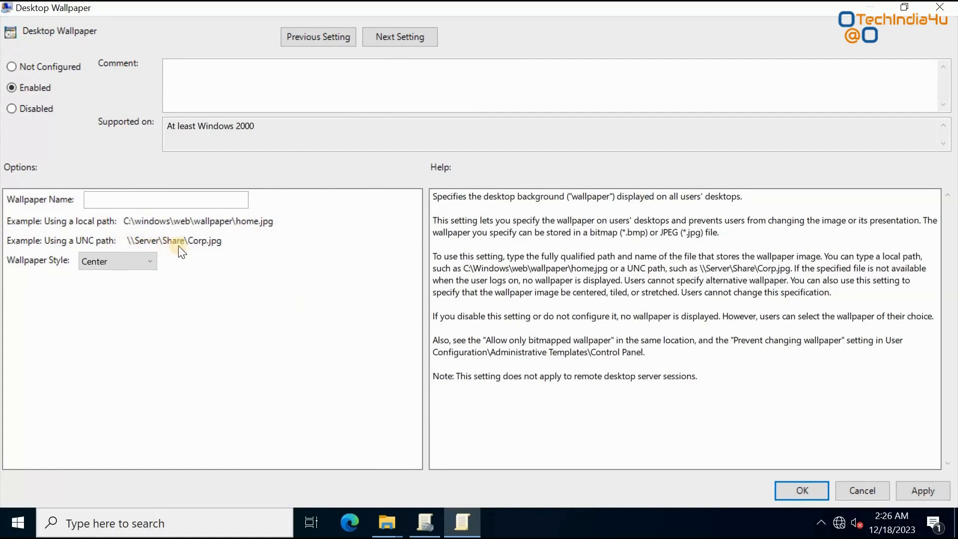
click(119, 195)
key(ctrl+v)
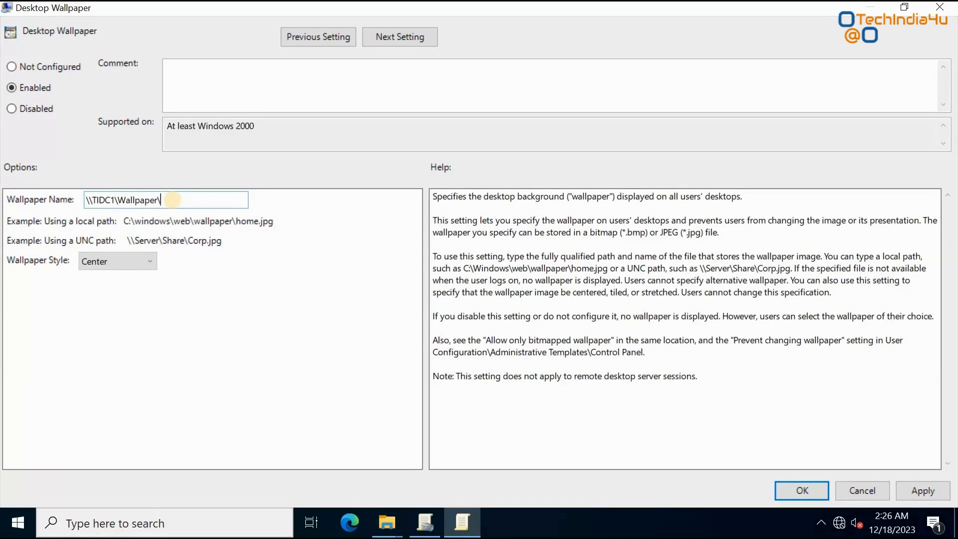
text(Wallpaper.jpg)
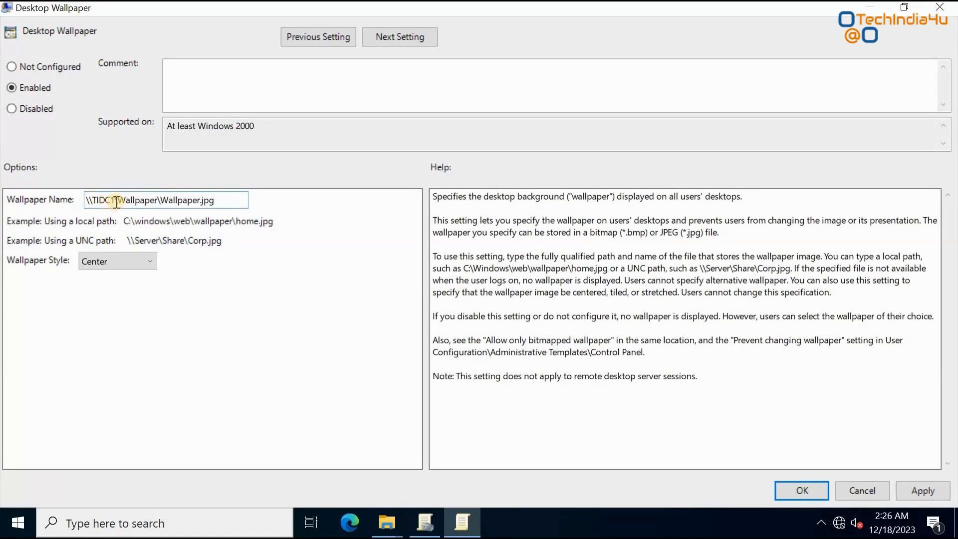
drag(116, 203, 161, 205)
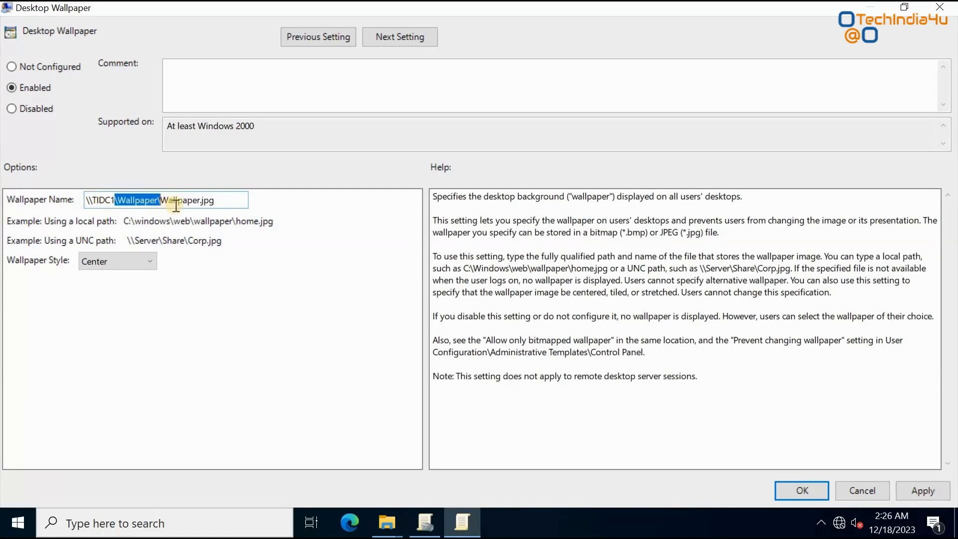
click(176, 202)
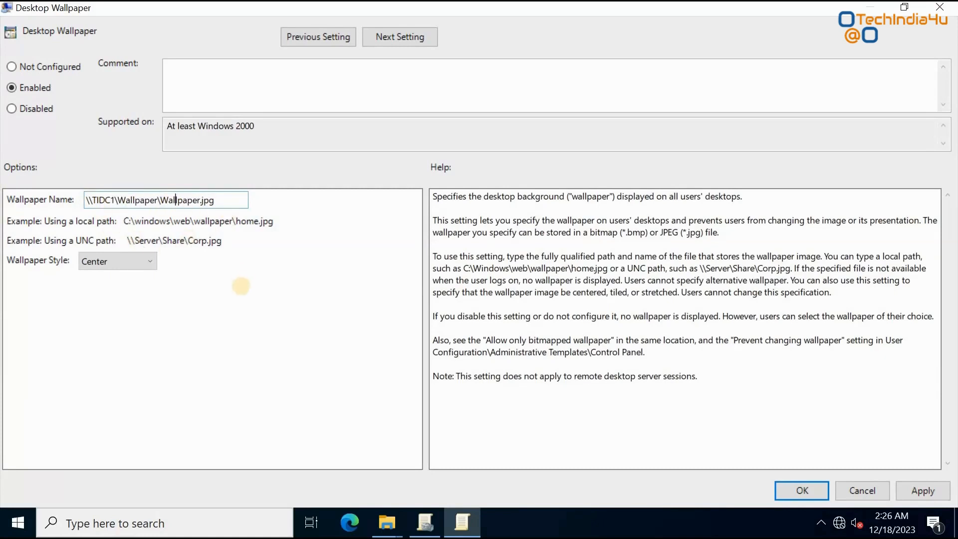
Set the wallpaper style to Stretch, then apply and close the Desktop Wallpaper policy.
click(134, 265)
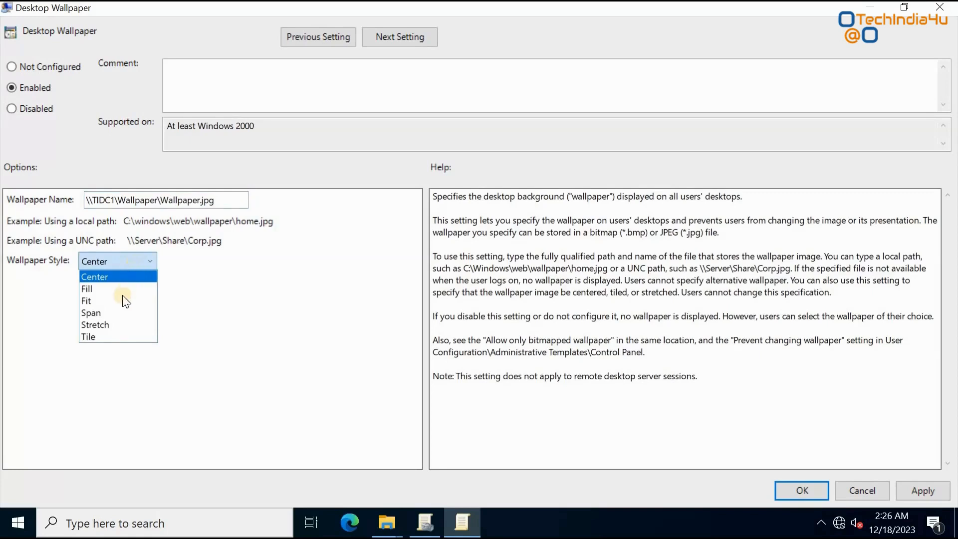
click(113, 325)
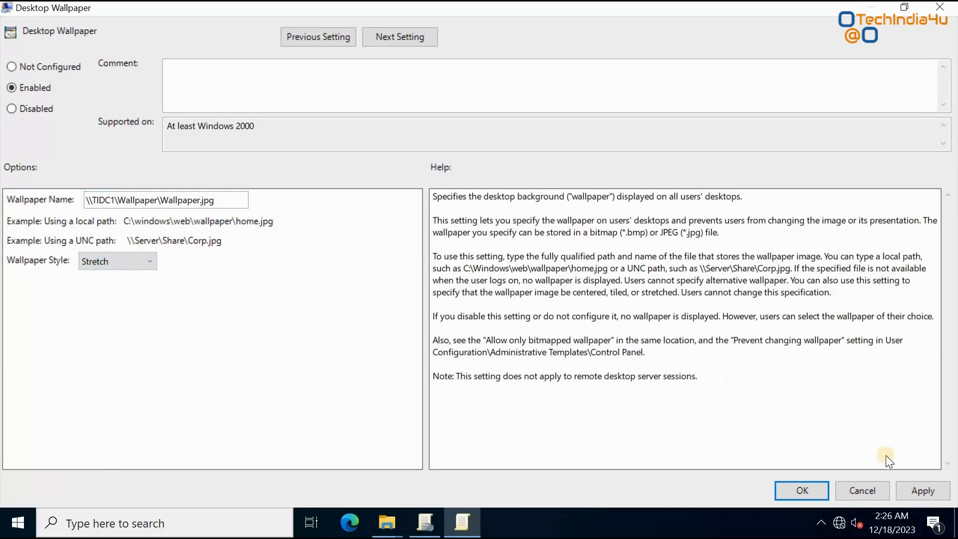
click(931, 490)
click(819, 491)
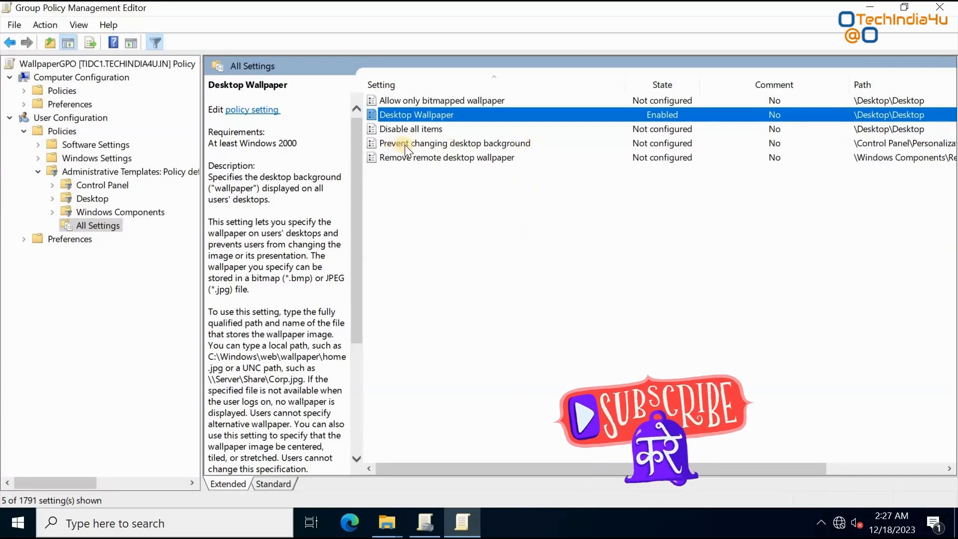
Enable the Prevent changing desktop background policy, apply it and close its window.
click(498, 146)
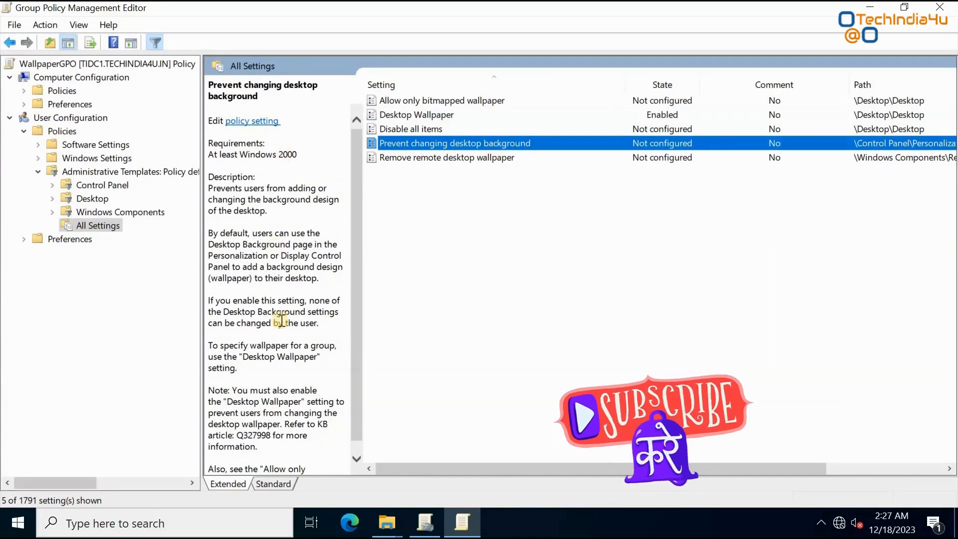
double_click(568, 144)
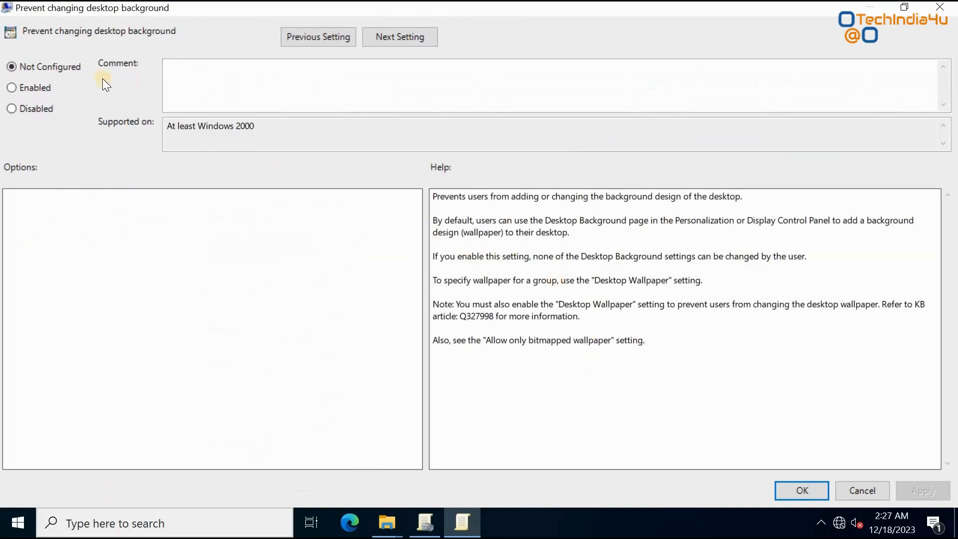
click(10, 88)
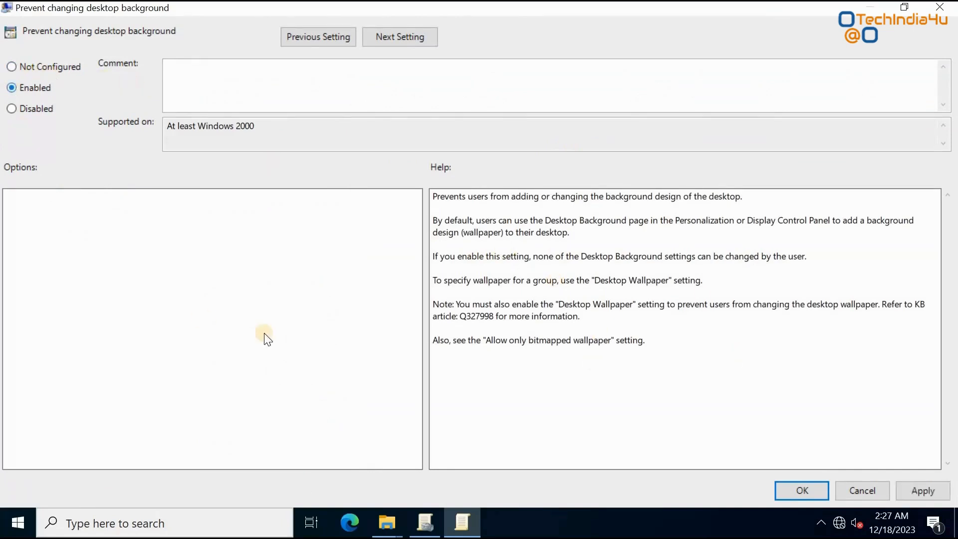
click(935, 492)
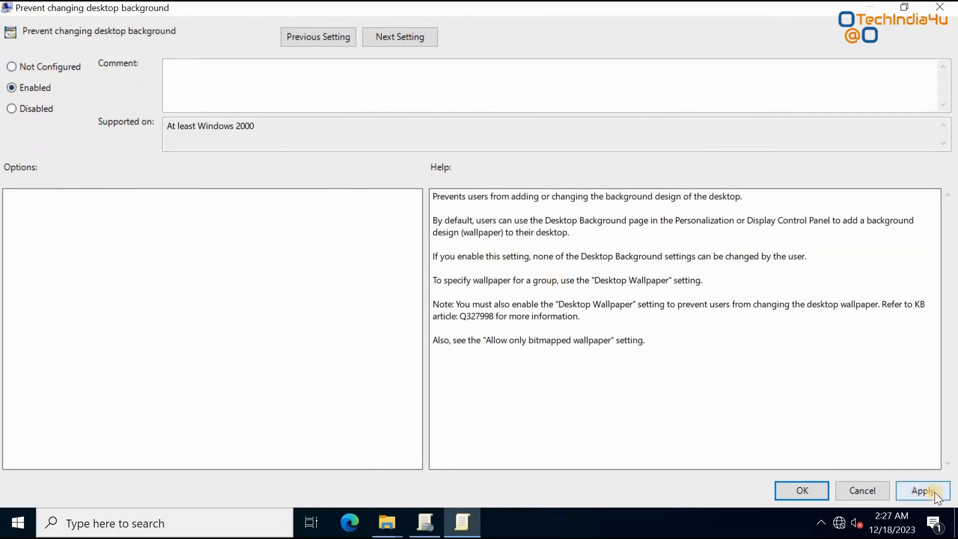
click(819, 490)
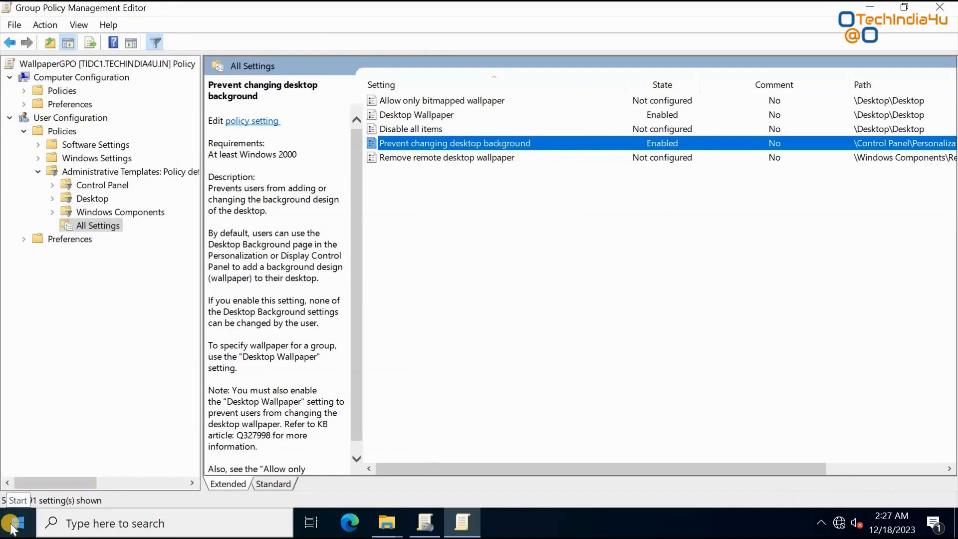
Open Command Prompt and force a Group Policy refresh with gpupdate /force.
click(80, 530)
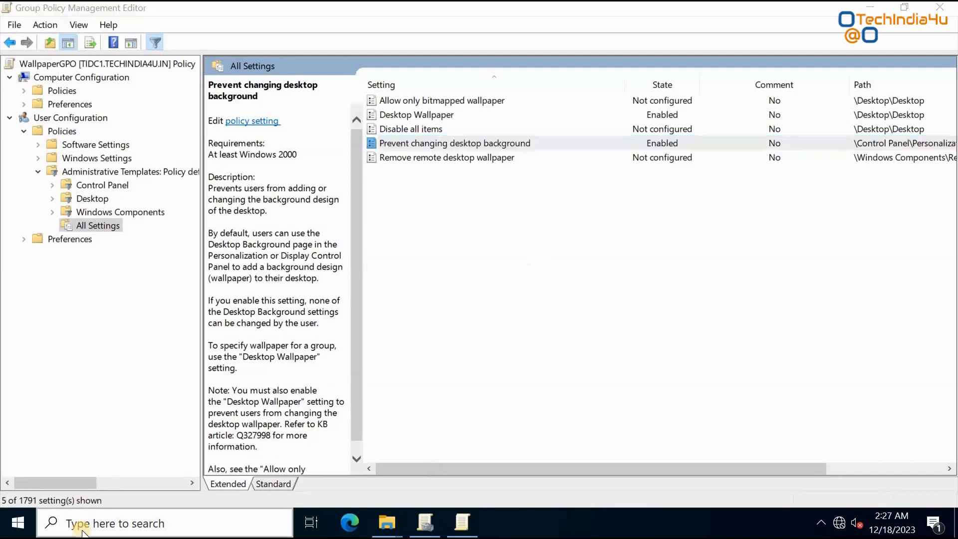
text(cmd)
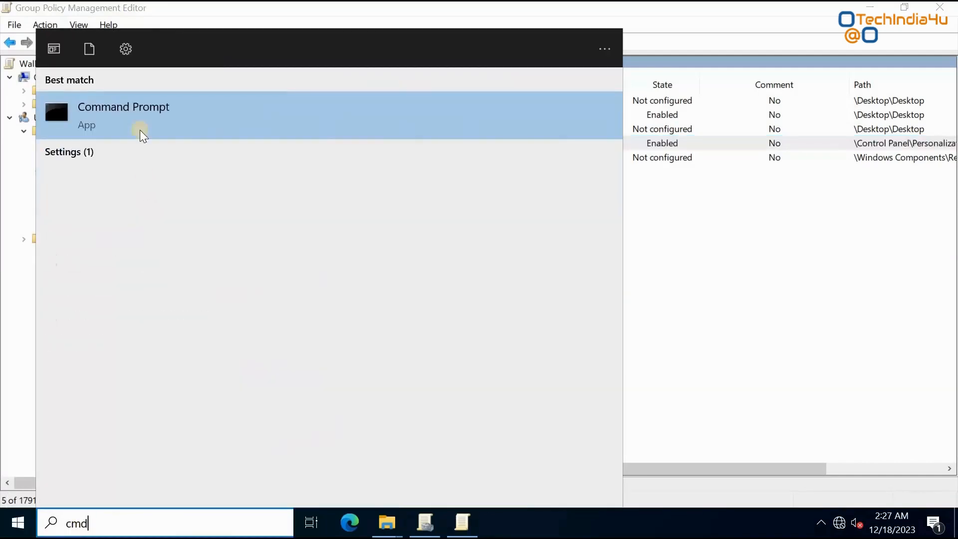
click(137, 115)
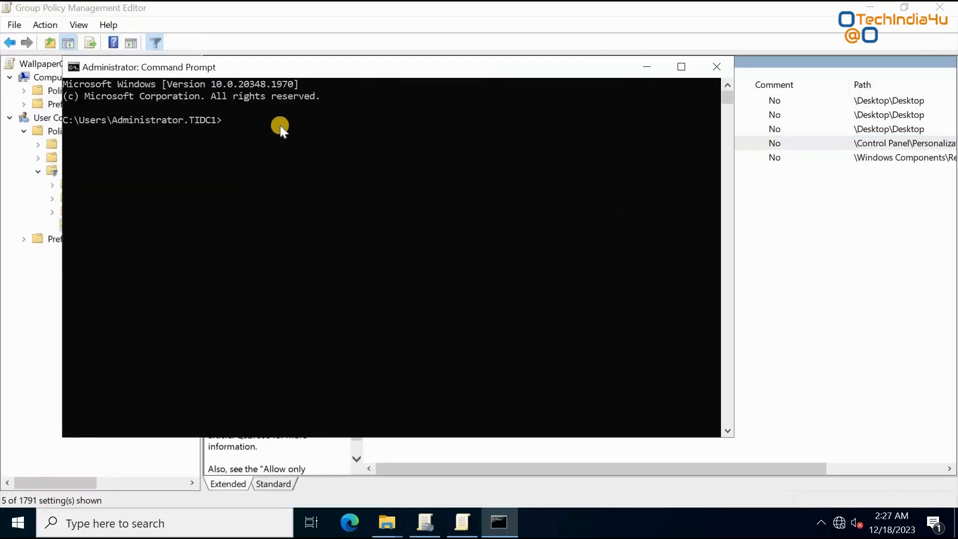
text(gpupdate /force)
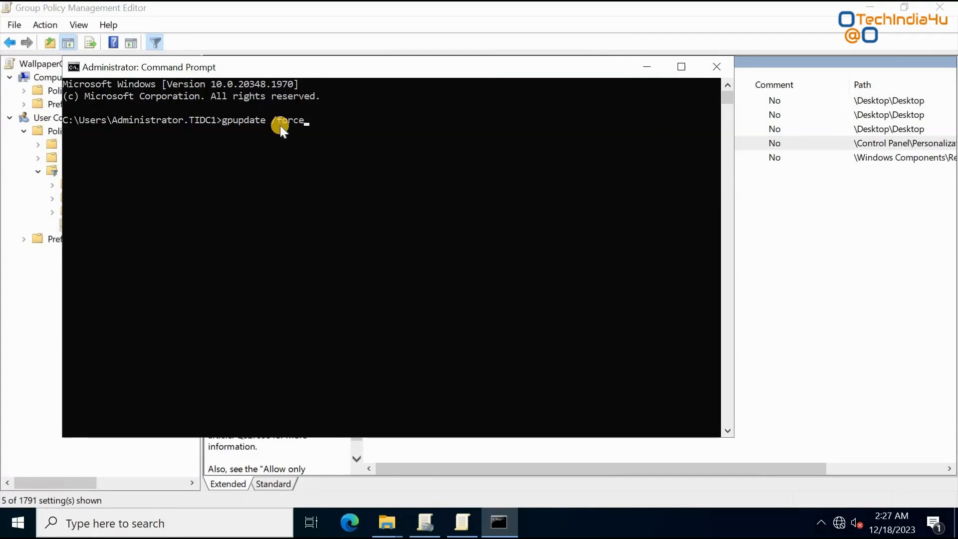
key(Return)
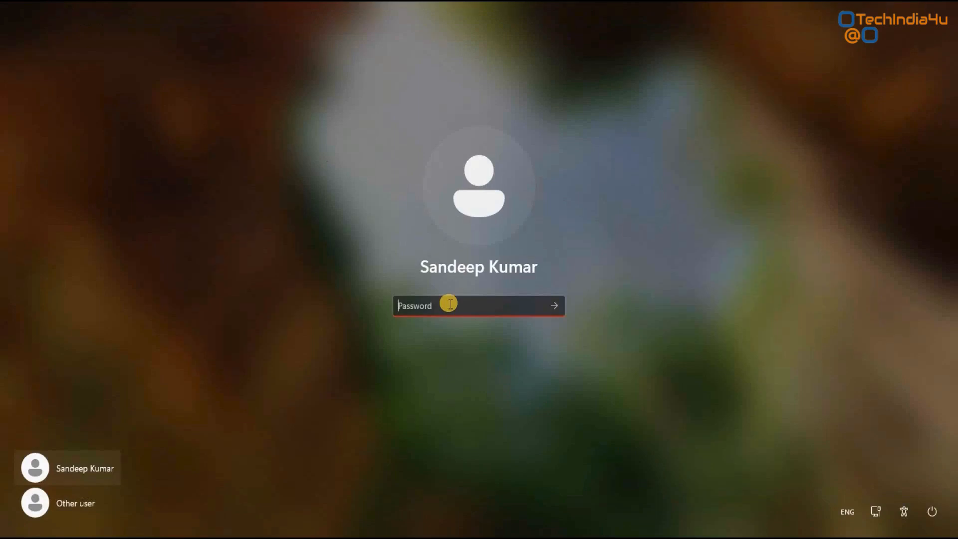
Sign in to the client computer by entering the domain user's account password, then sign that user out.
text(••)
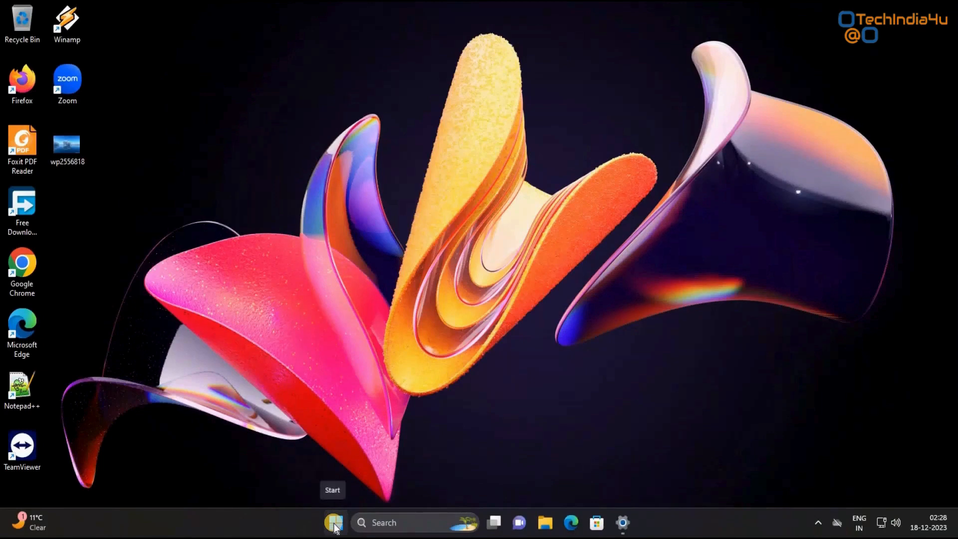
click(335, 526)
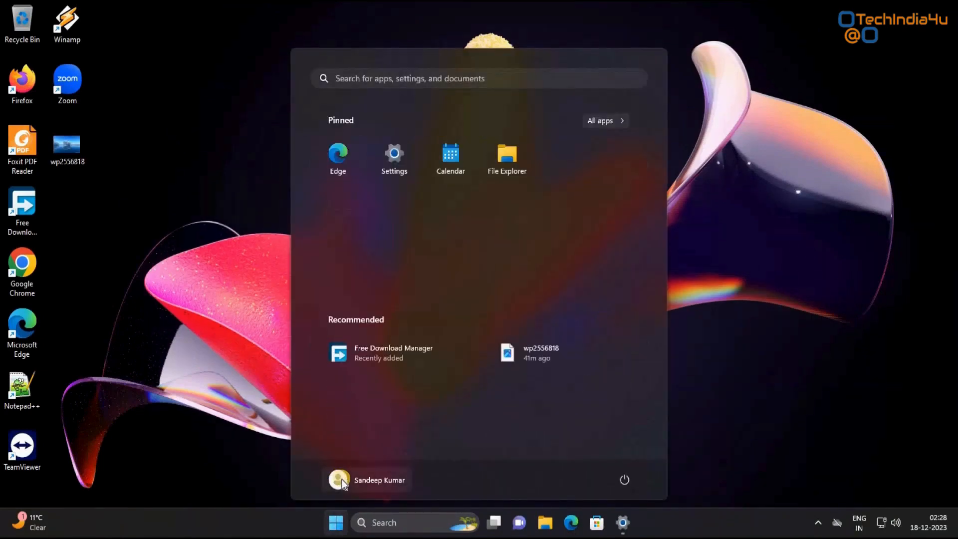
click(344, 484)
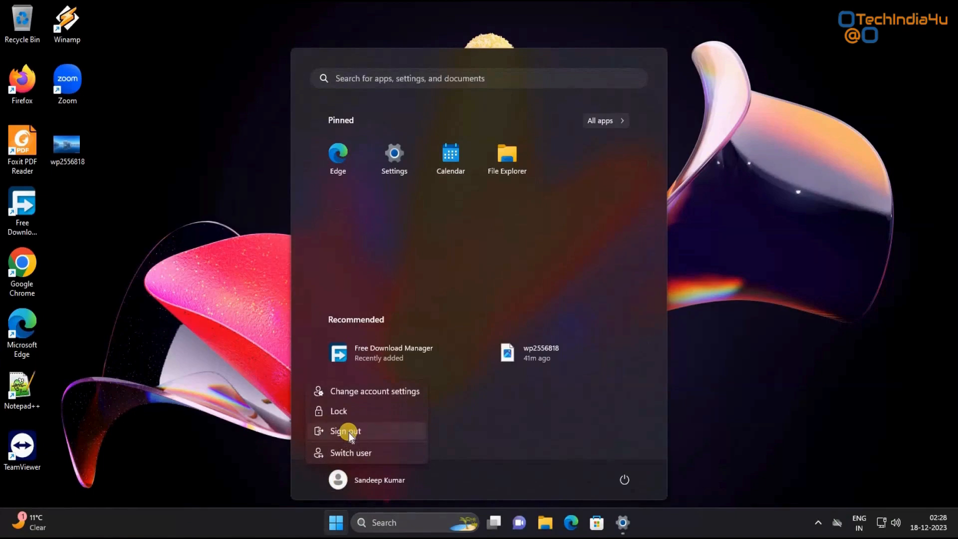
click(349, 432)
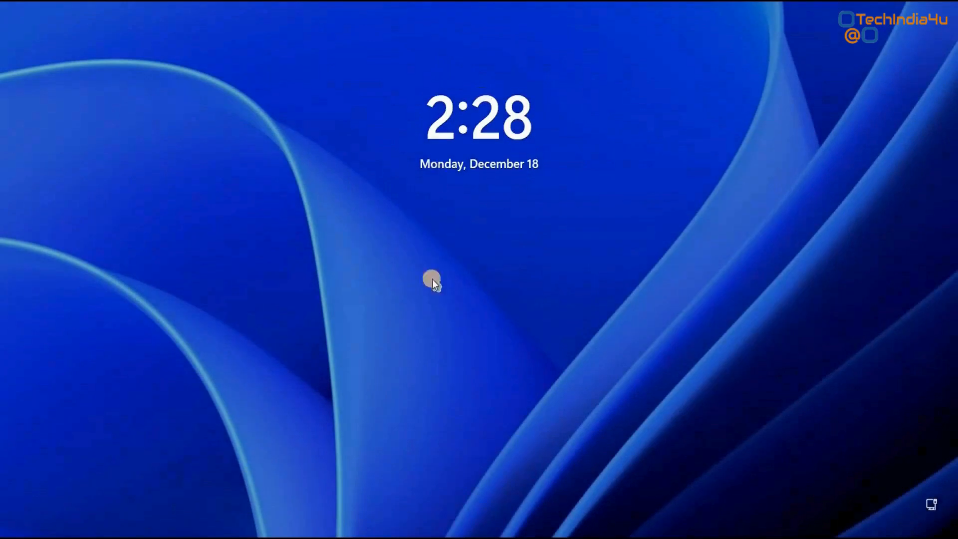
Sign the domain user back in to the client computer by entering the account password.
click(433, 279)
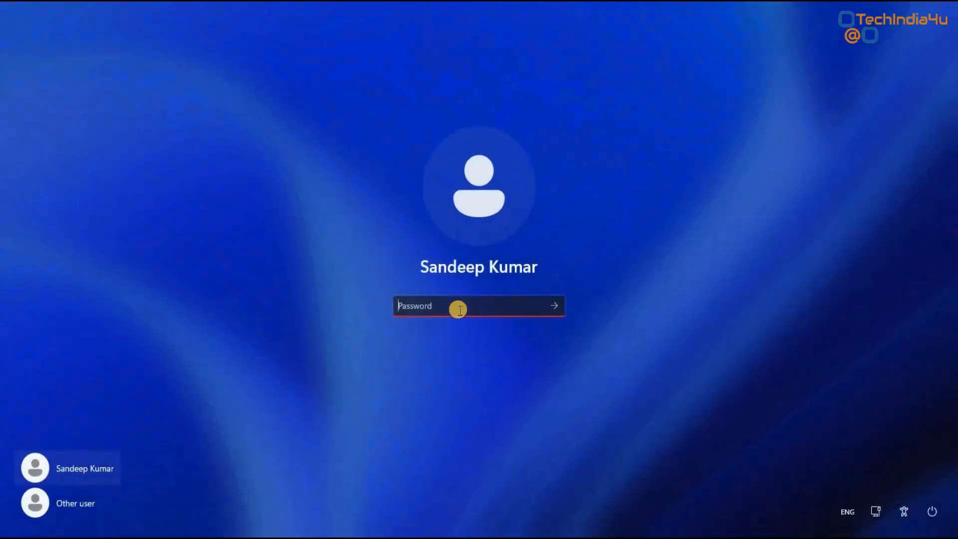
text(********)
key(Return)
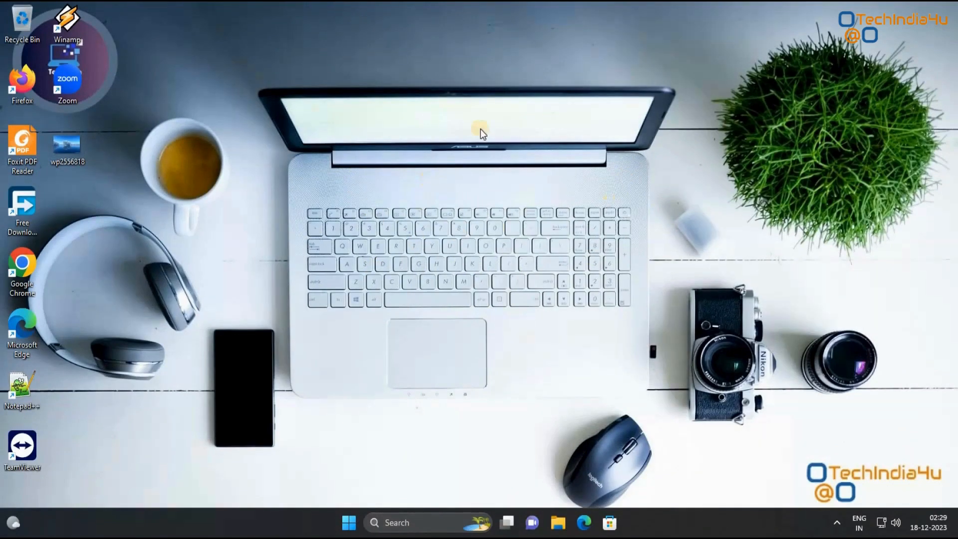
Open the desktop's Personalization settings and try to change the wallpaper by applying various themes, ending with Windows (light).
right_click(331, 194)
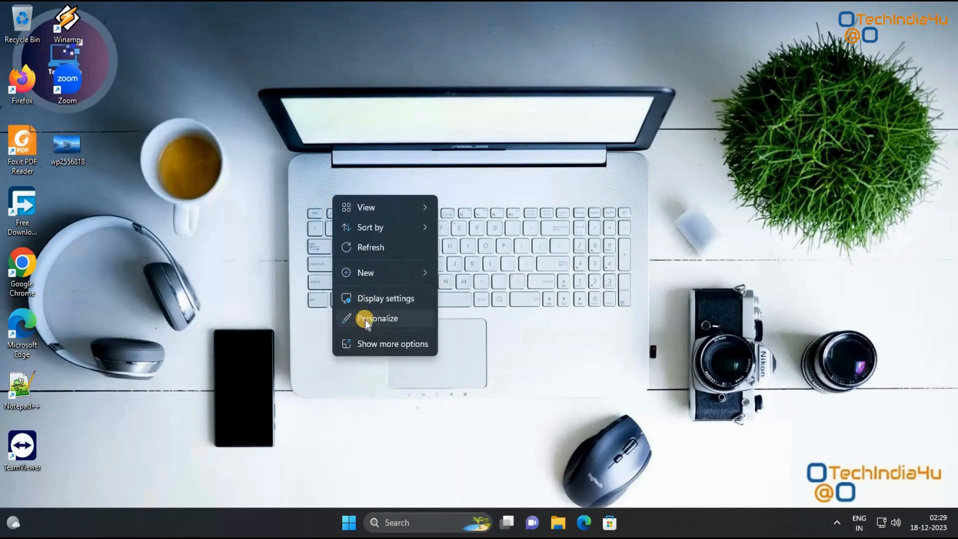
click(405, 319)
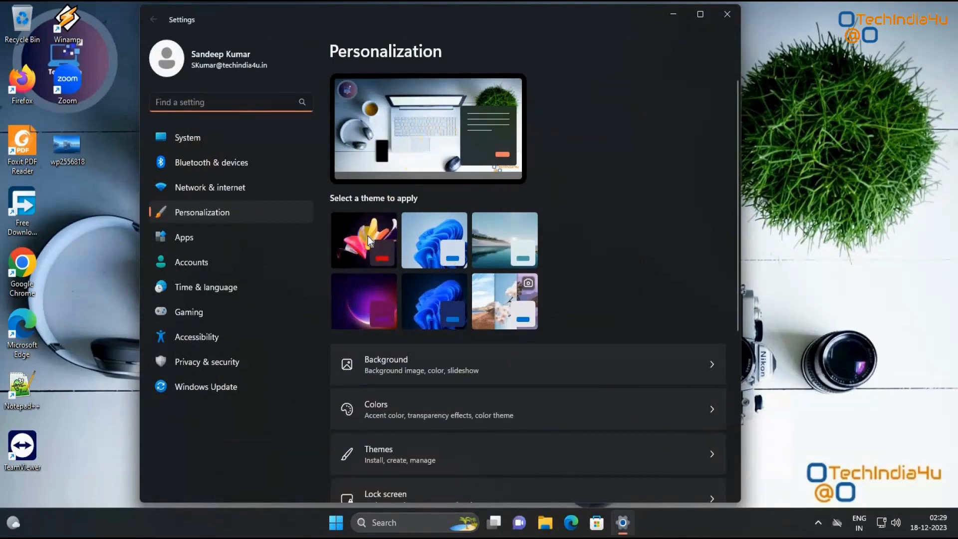
click(356, 242)
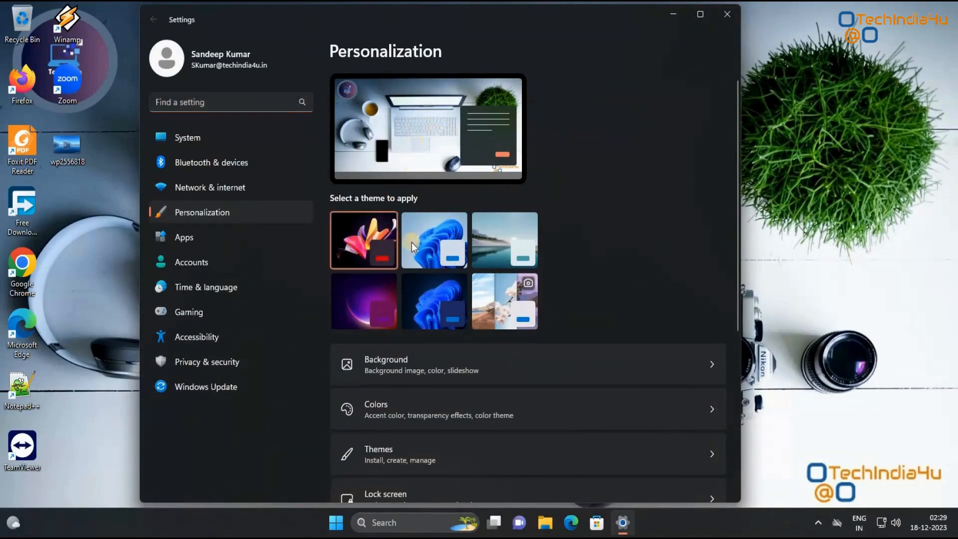
click(448, 244)
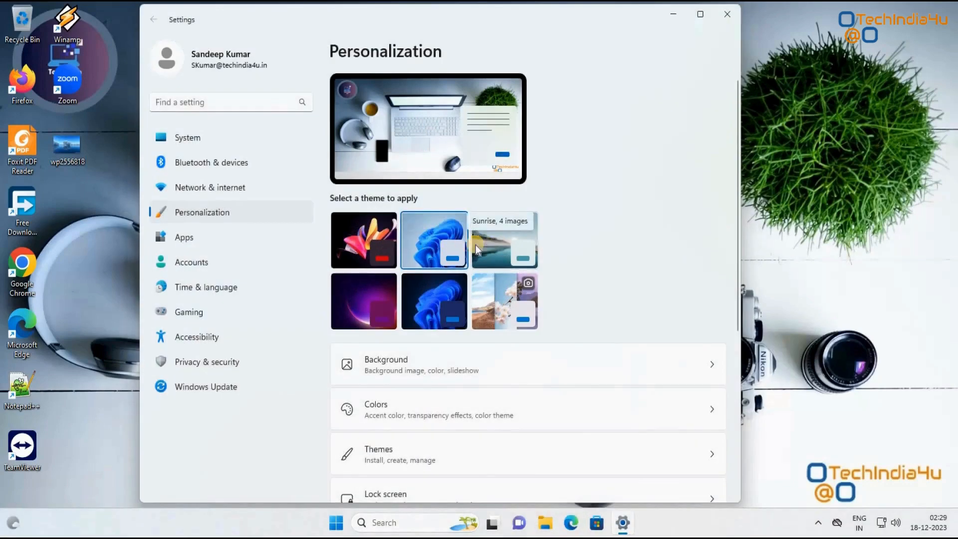
click(475, 245)
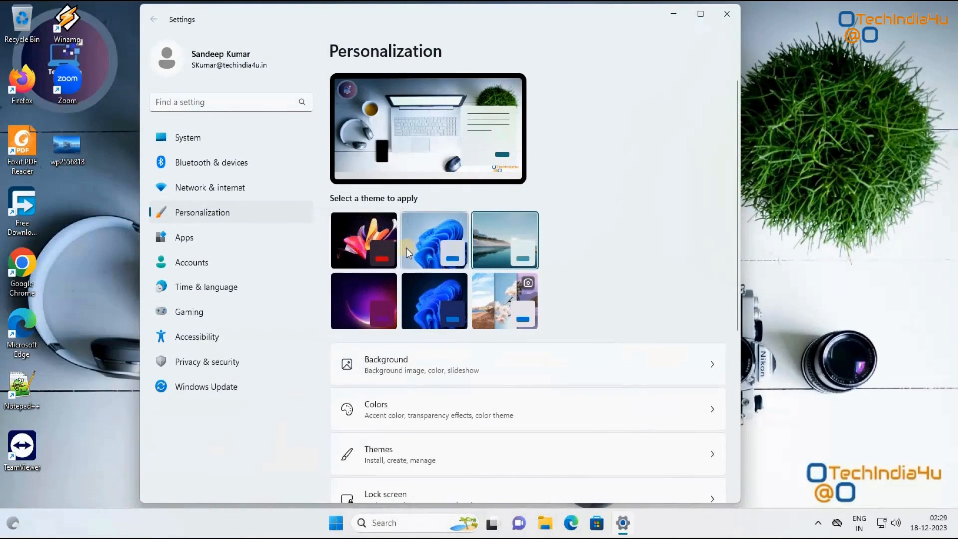
click(426, 254)
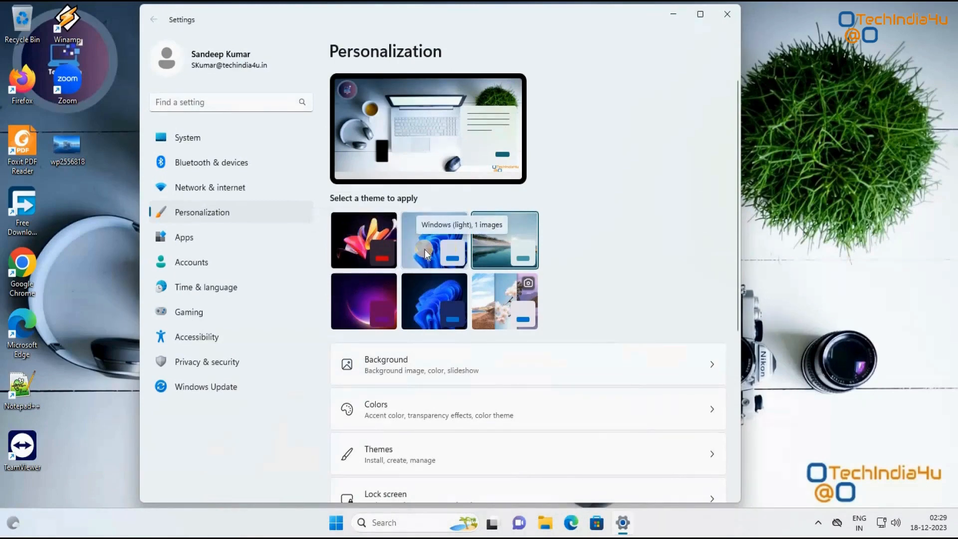
click(341, 234)
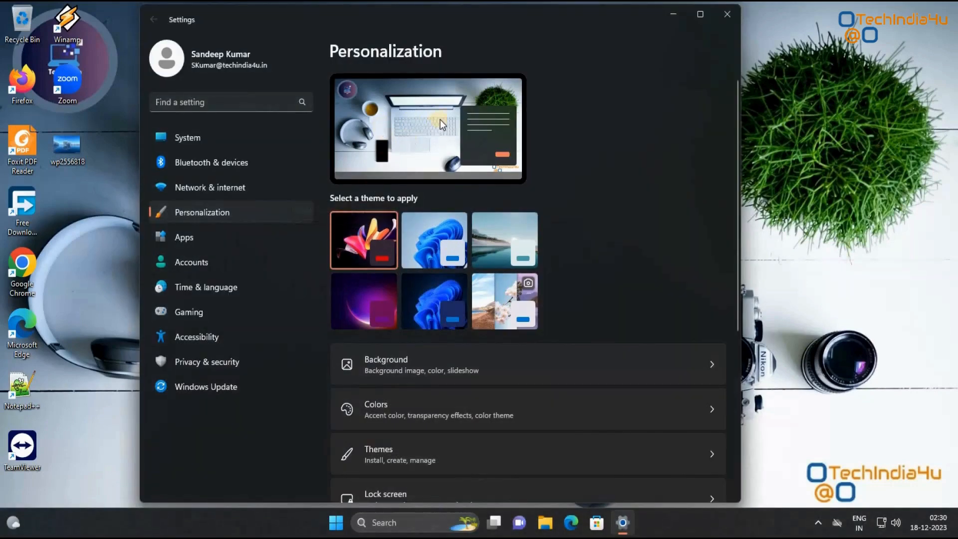
click(363, 290)
click(434, 311)
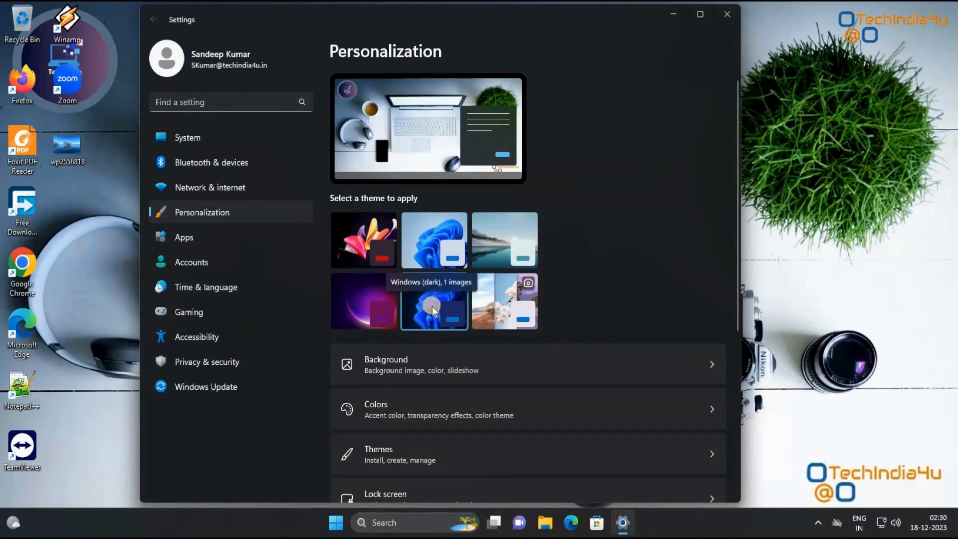
click(486, 302)
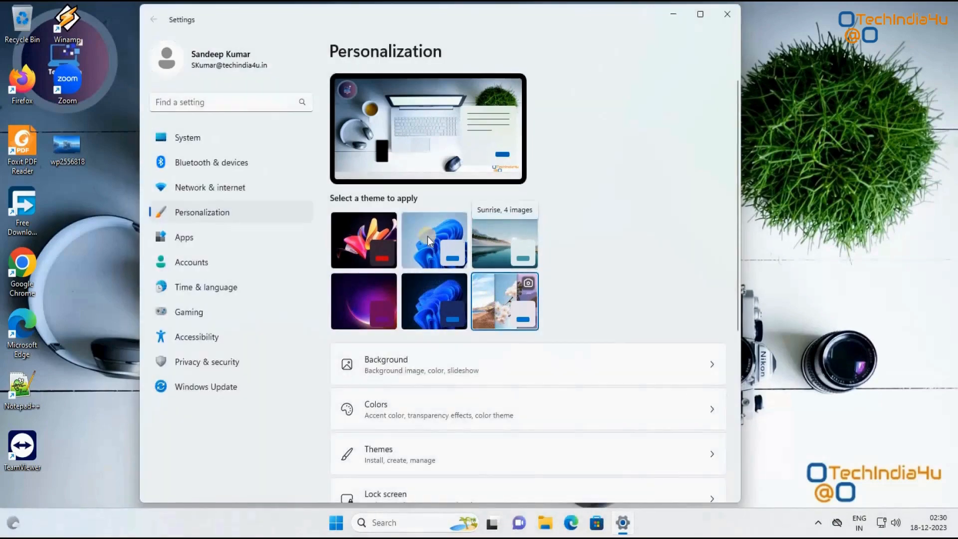
click(507, 233)
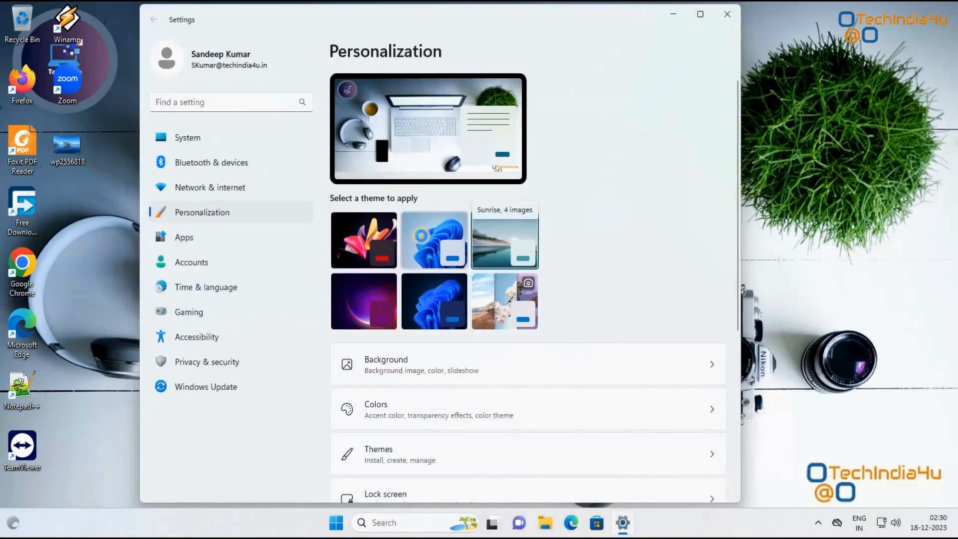
click(424, 241)
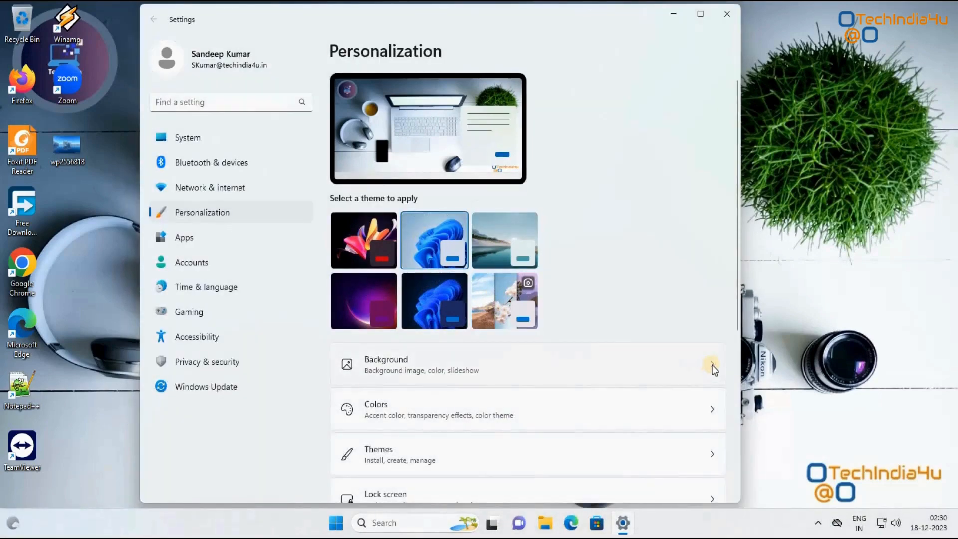
Open the Background settings and examine which desktop background options the organization manages.
click(713, 366)
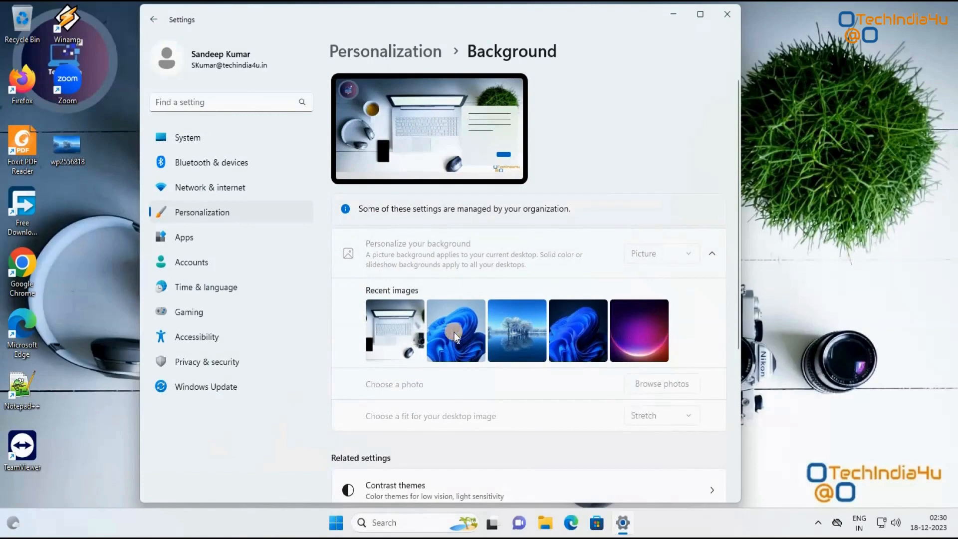
click(700, 16)
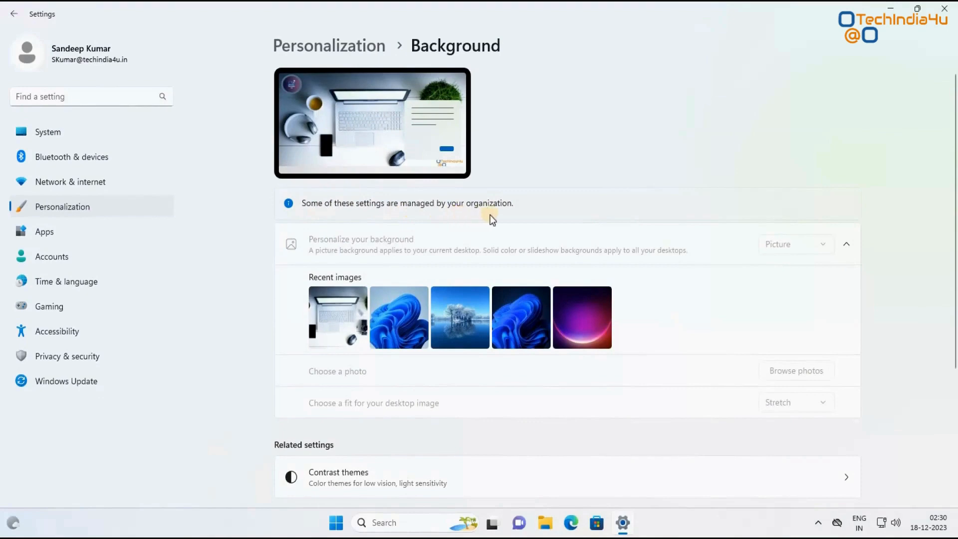
drag(952, 325, 952, 389)
scroll(658, 291, up, 3)
click(892, 14)
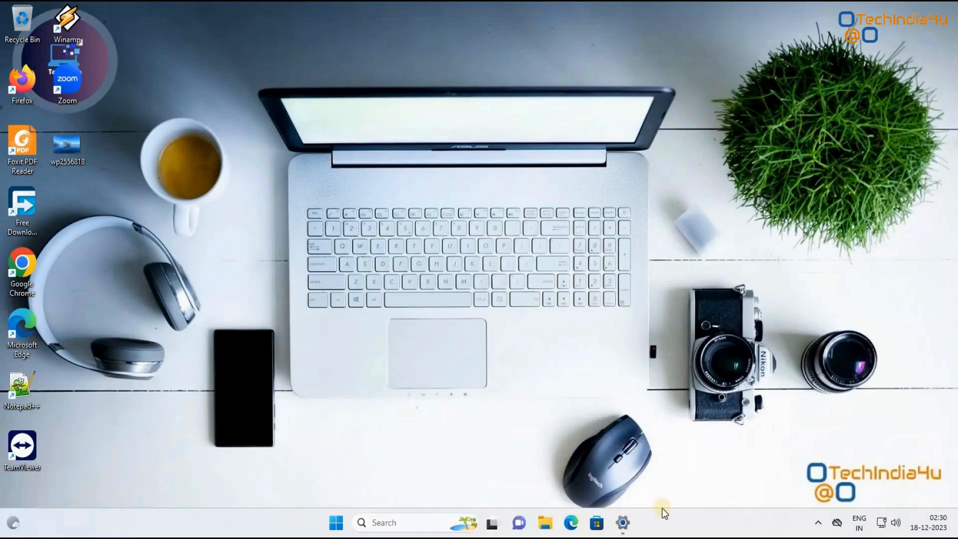
Try to set the wp2556818 image on the client desktop as the desktop background.
right_click(64, 153)
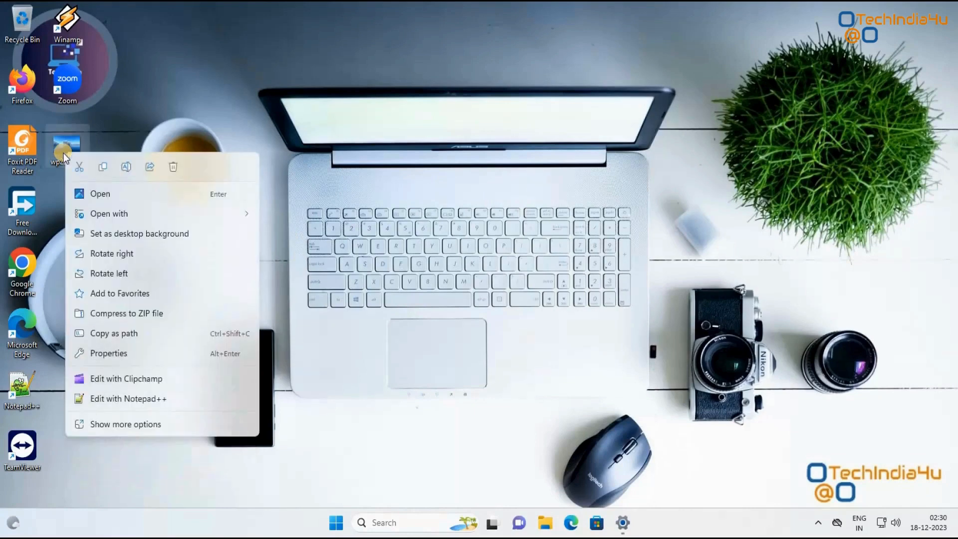
click(164, 235)
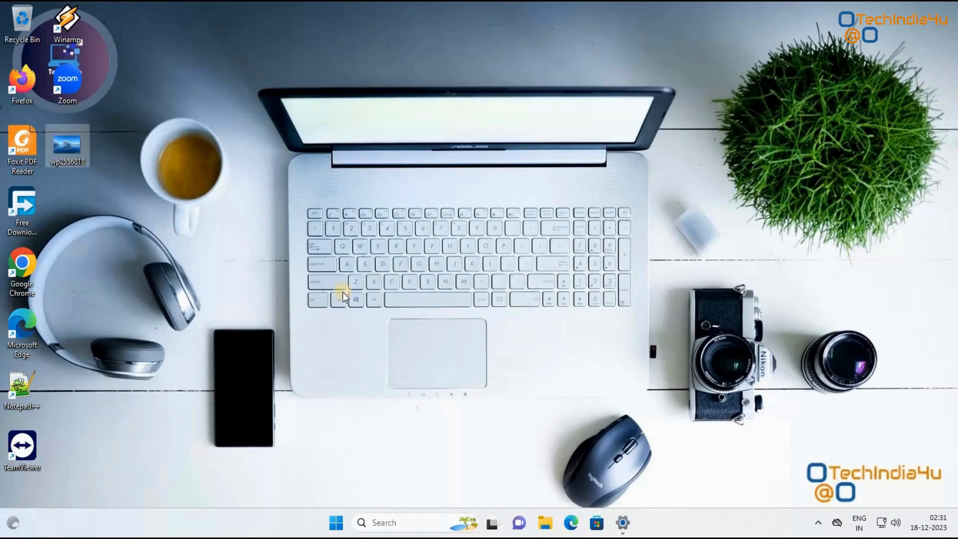
click(623, 524)
Switch to the Windows Server 2022 machine and set WallpaperGPO's "Prevent changing desktop background" policy to Not Configured.
click(596, 10)
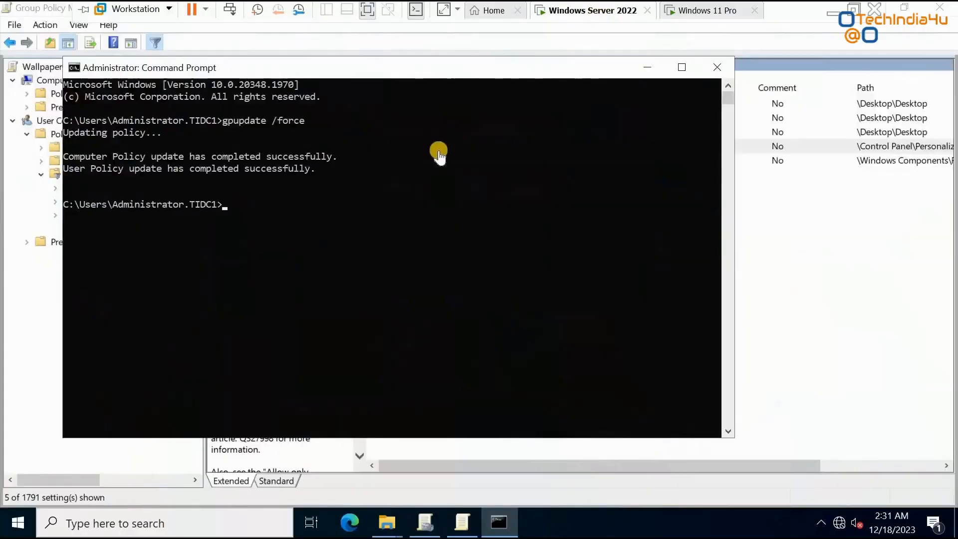
click(646, 68)
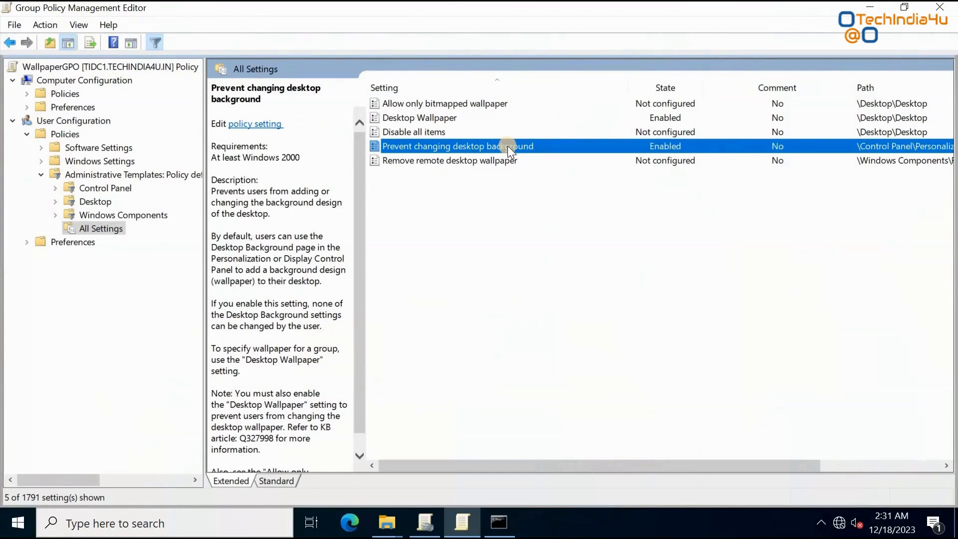
right_click(507, 146)
click(490, 148)
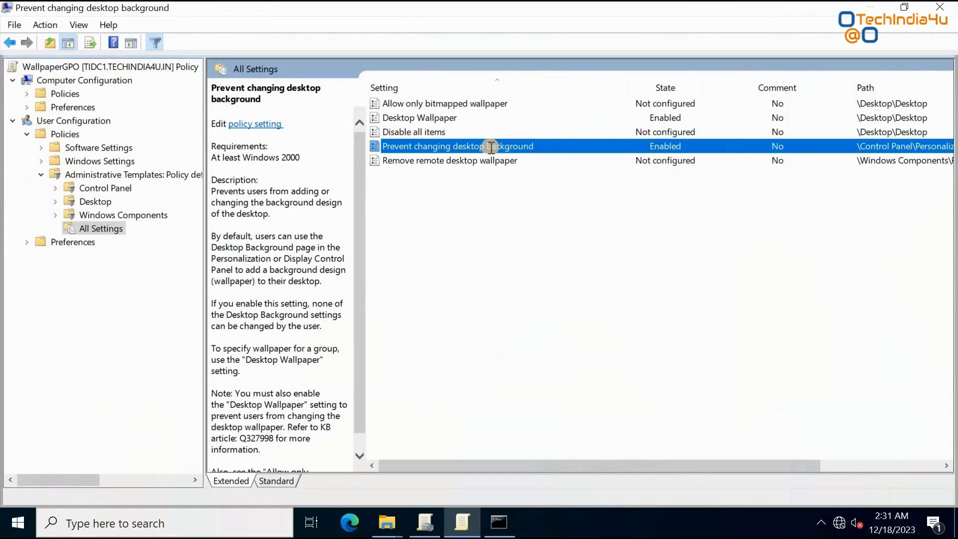
double_click(490, 147)
click(35, 69)
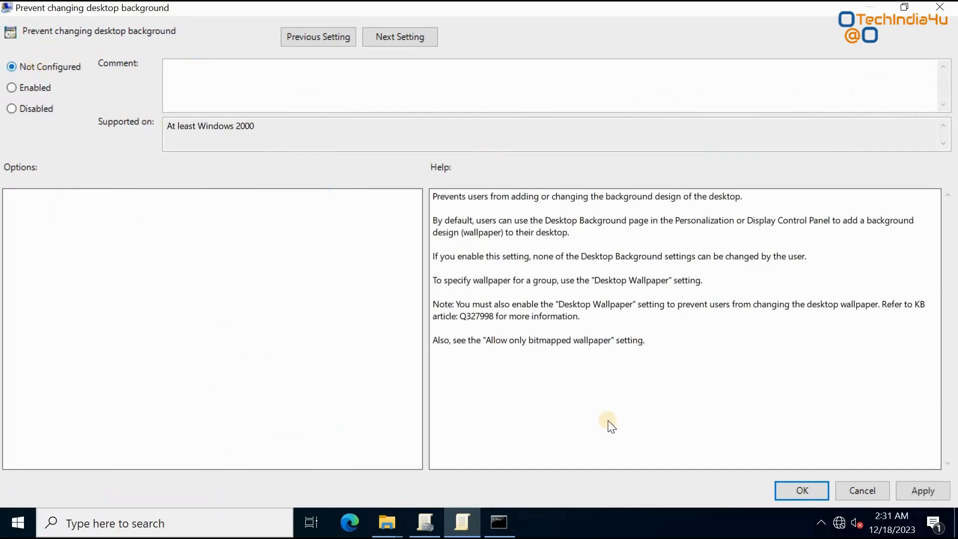
click(924, 491)
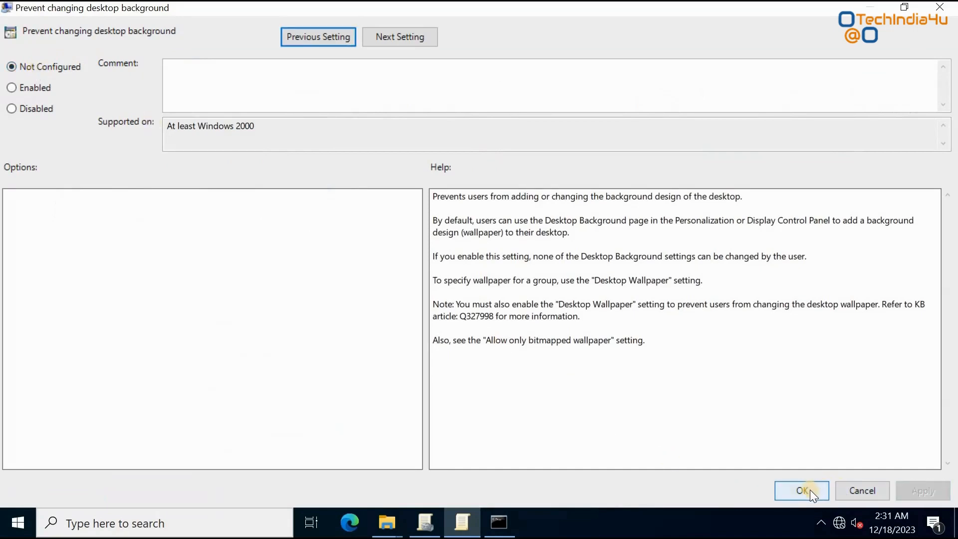
click(810, 490)
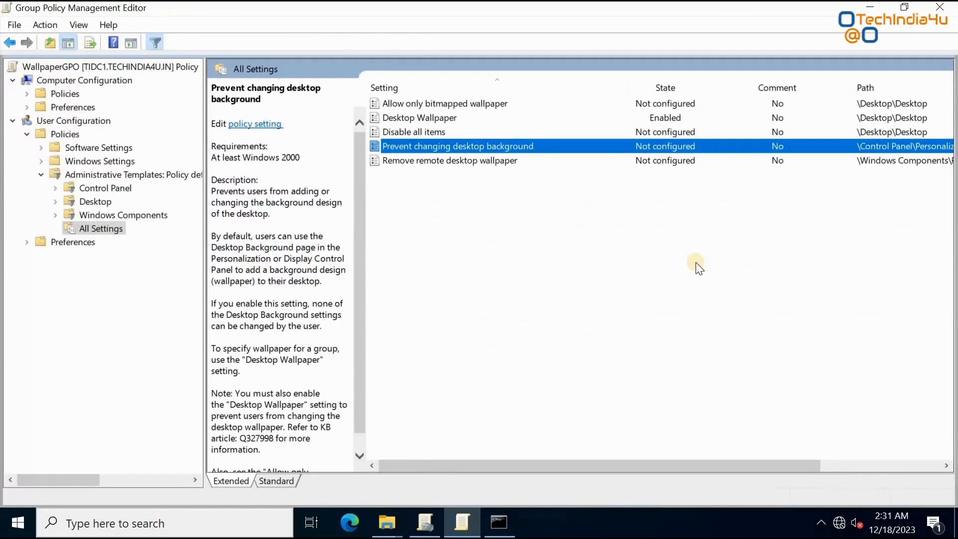
Set the Desktop Wallpaper policy in WallpaperGPO to Not Configured.
double_click(436, 119)
click(21, 67)
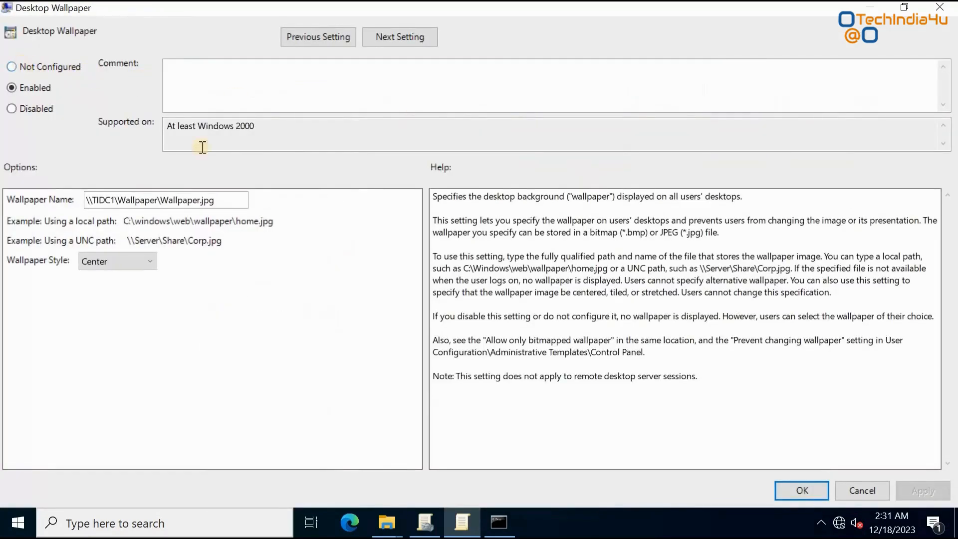
click(804, 489)
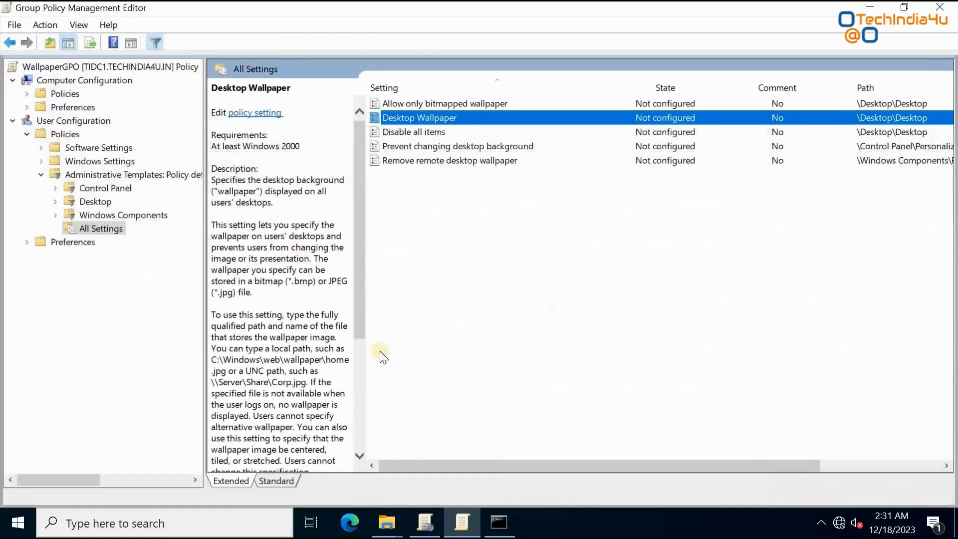
Force another Group Policy refresh on the server with gpupdate /force.
click(499, 523)
text(gpupdate /force)
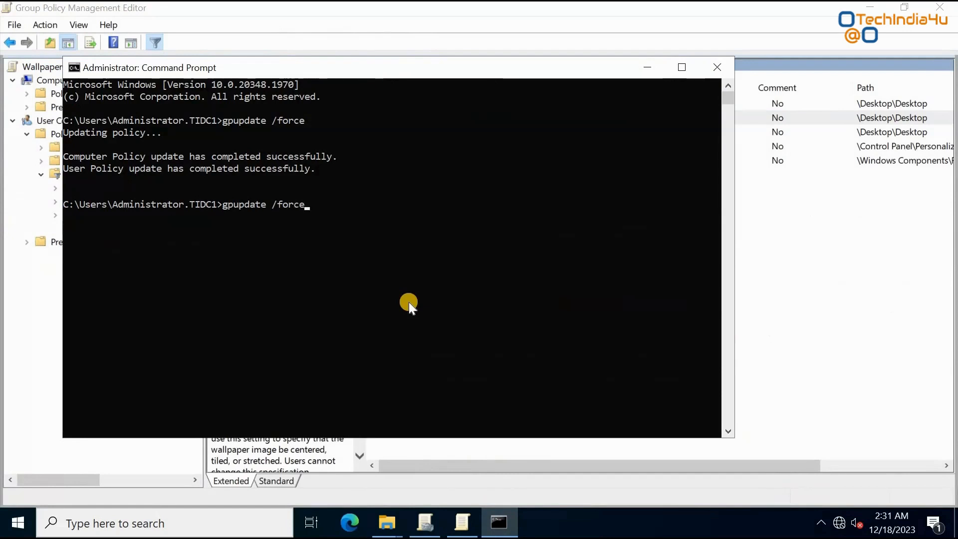
key(Return)
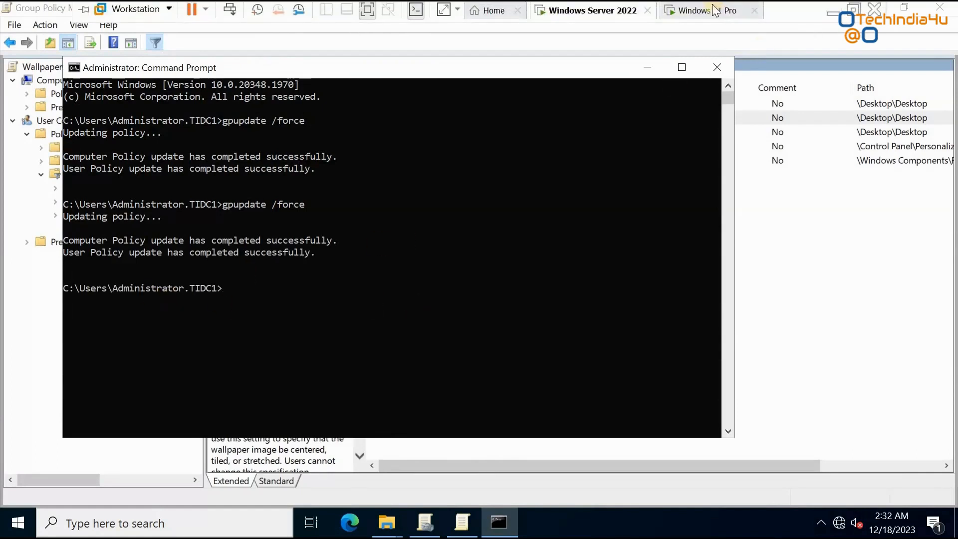
Switch to the Windows 11 Pro client, sign the domain user out, and sign back in by entering the account password.
click(714, 10)
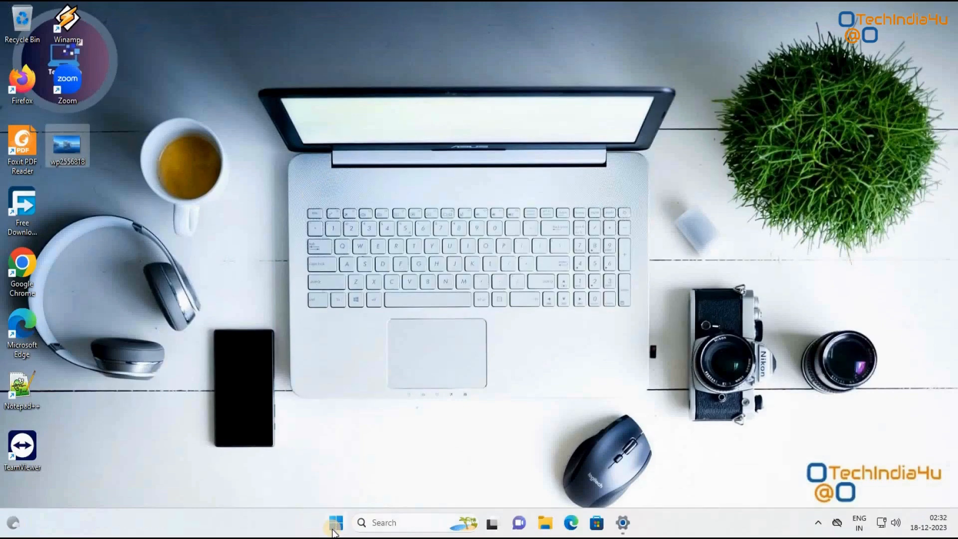
key(super)
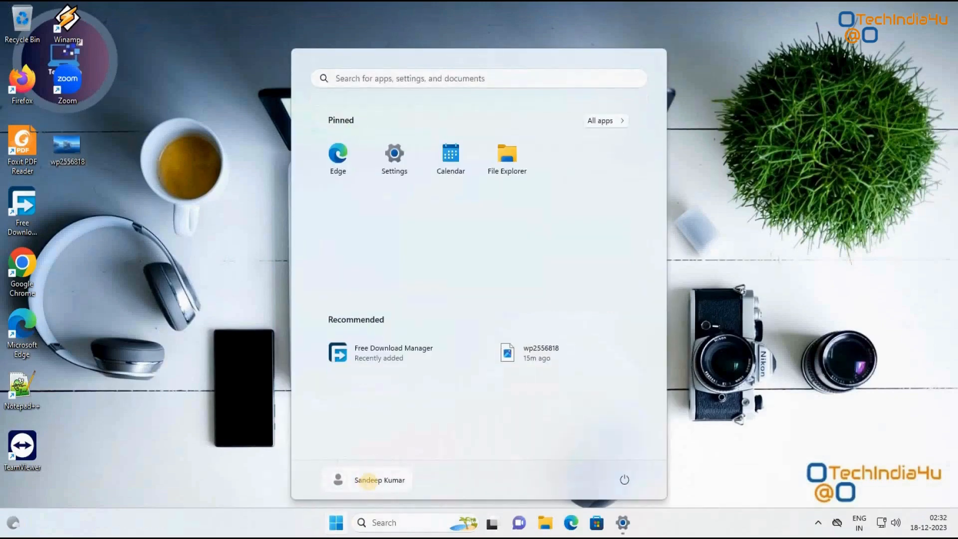
click(370, 482)
click(358, 431)
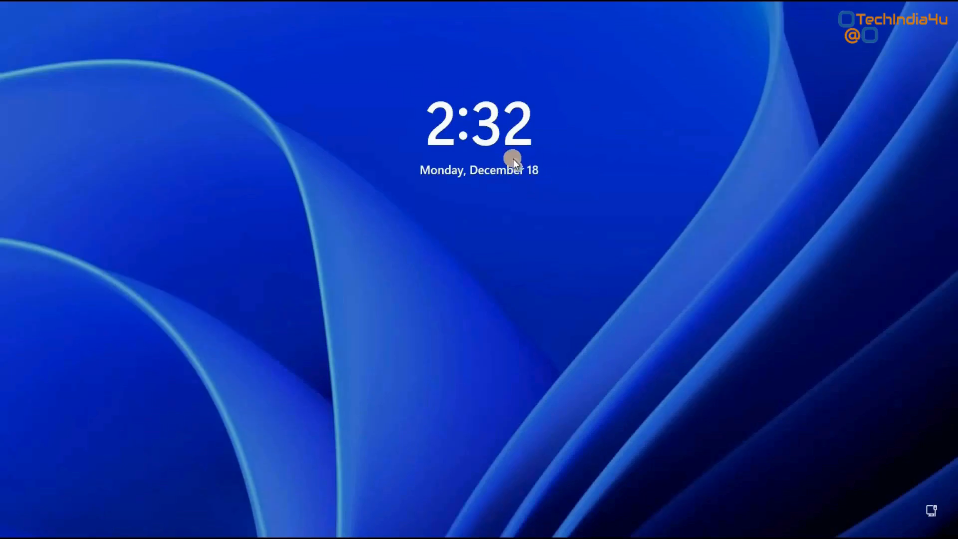
click(413, 161)
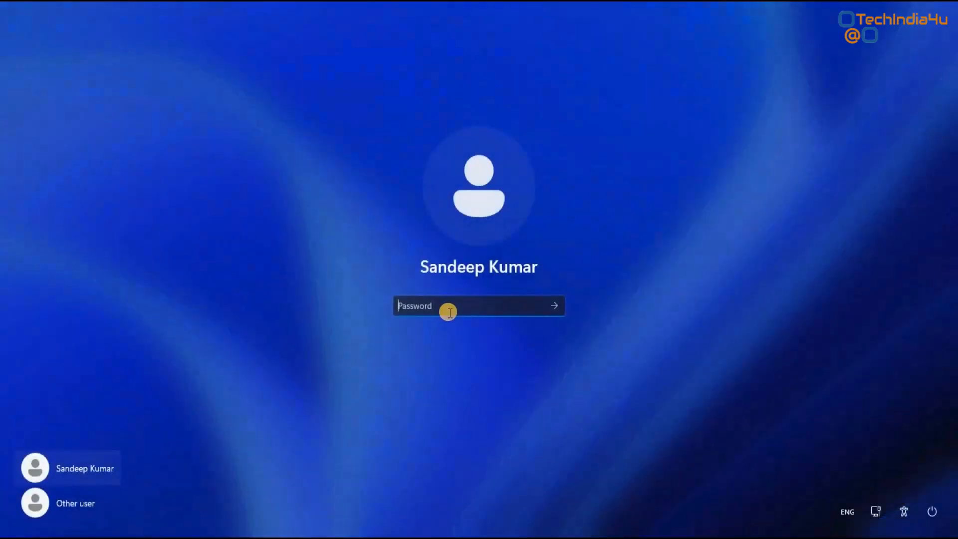
text(••••••••)
key(Return)
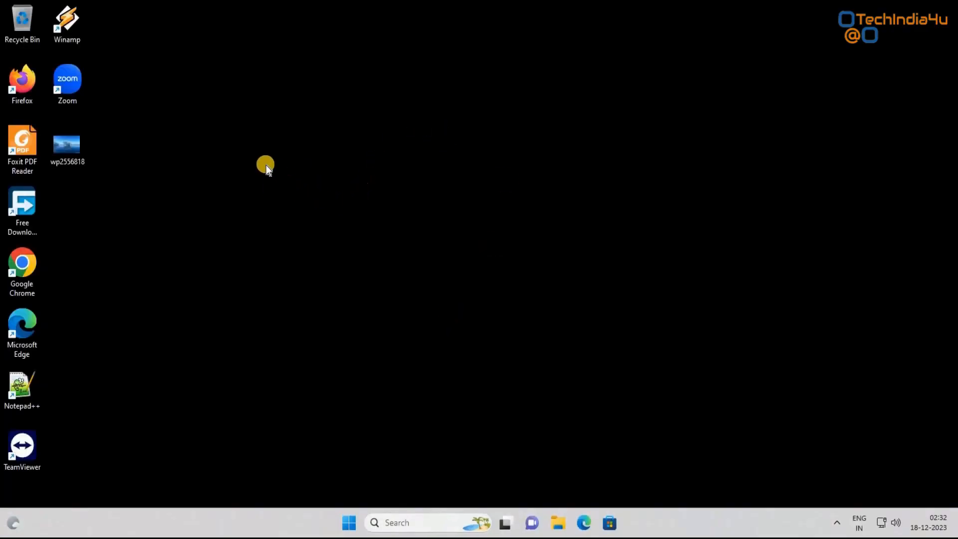
Open the desktop's Personalization settings and apply the Windows (light) theme followed by Windows (dark), checking the desktop after each.
right_click(266, 165)
right_click(266, 165)
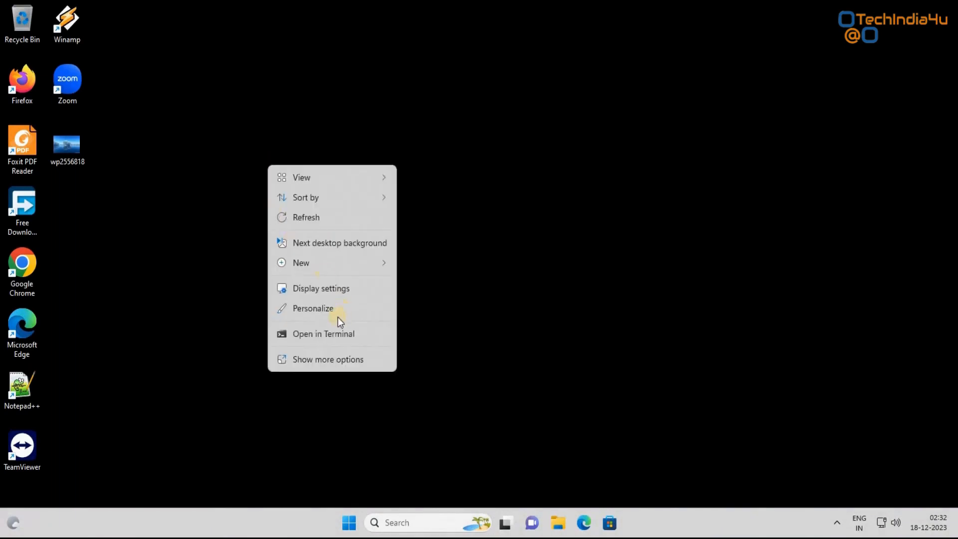
click(317, 312)
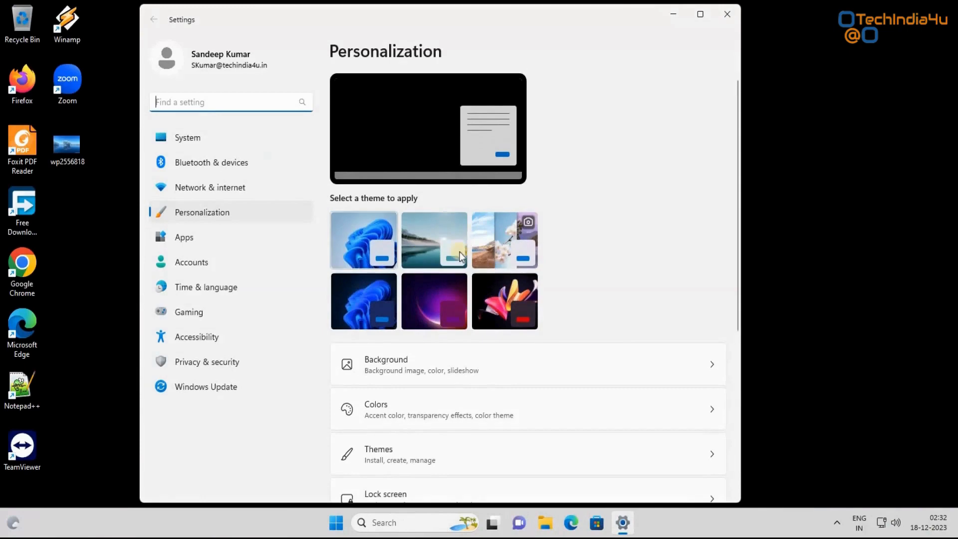
click(352, 250)
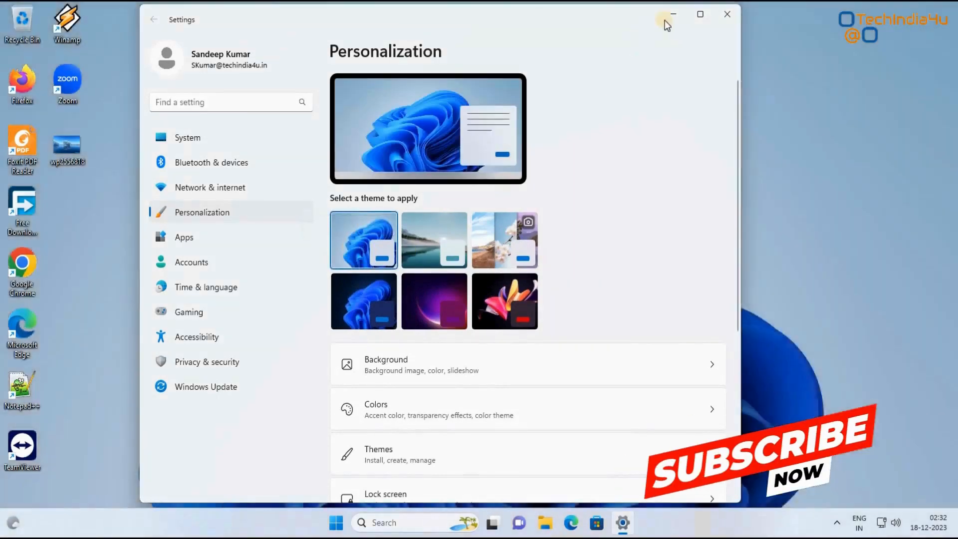
click(673, 14)
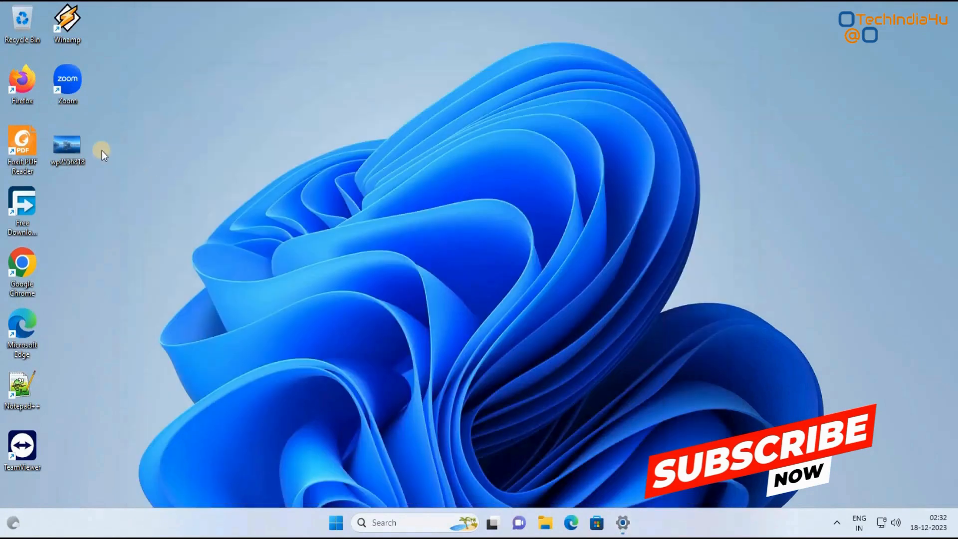
key(alt+Tab)
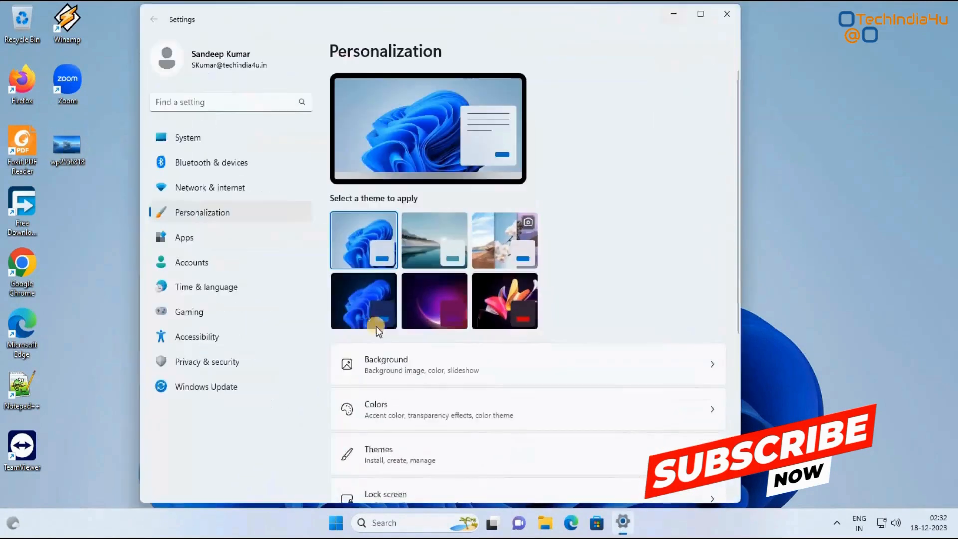
click(363, 315)
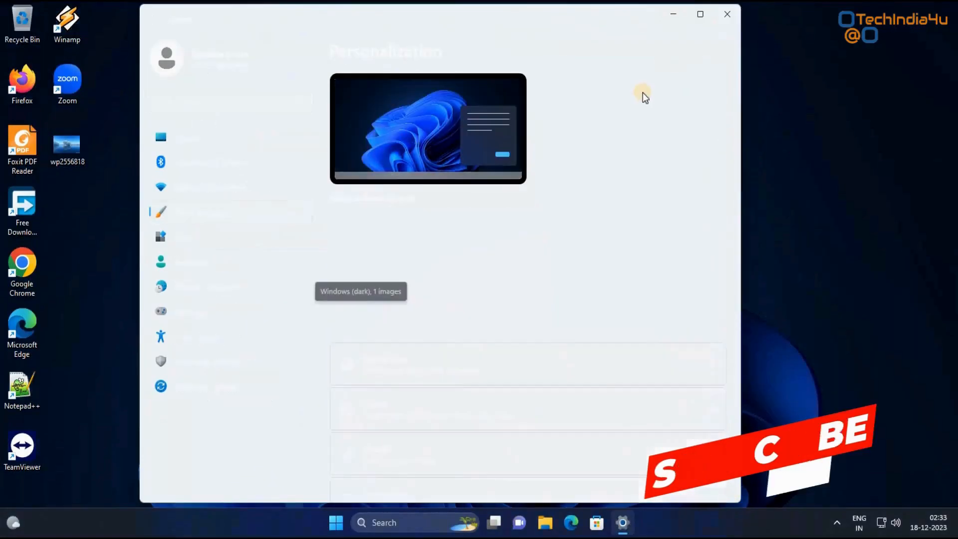
key(super+d)
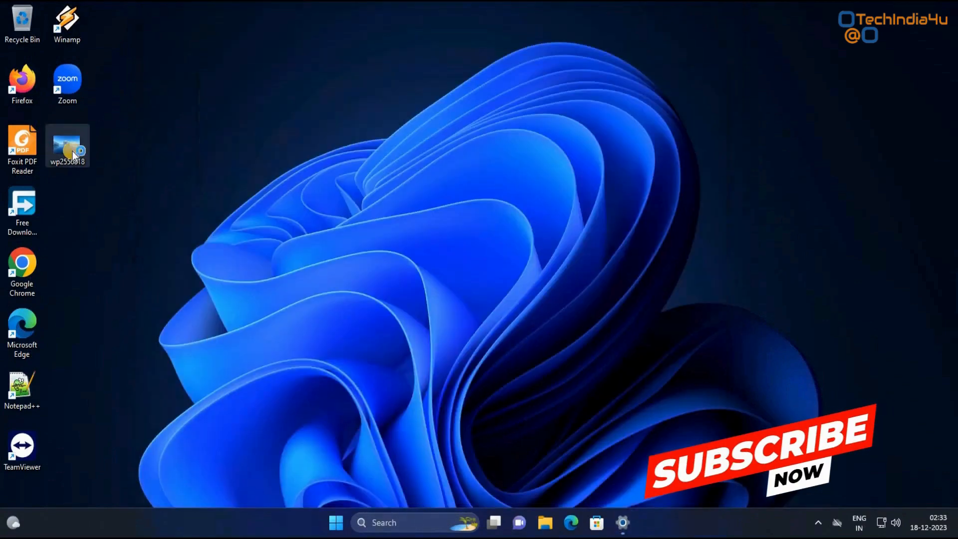
Preview the wp2556818 image from the client desktop and set it as the desktop background.
right_click(73, 151)
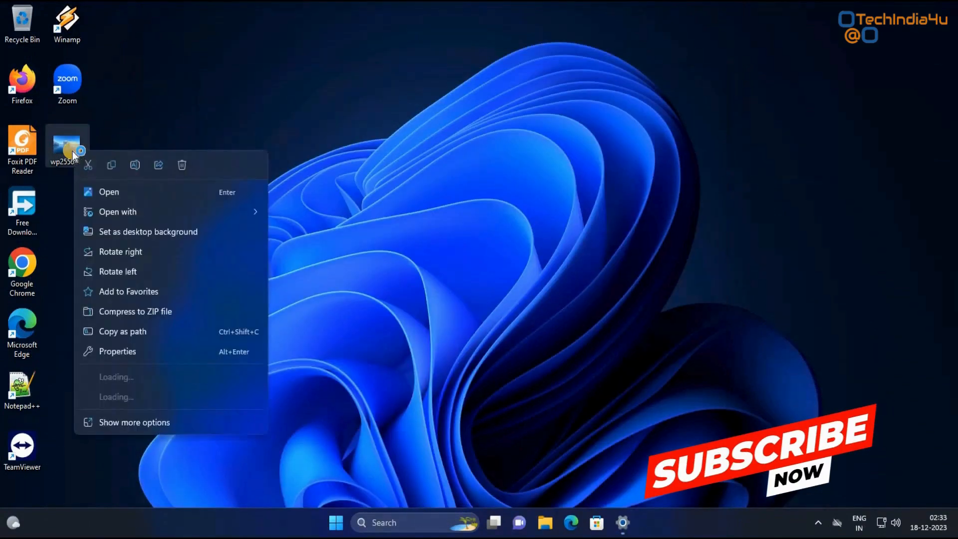
click(112, 191)
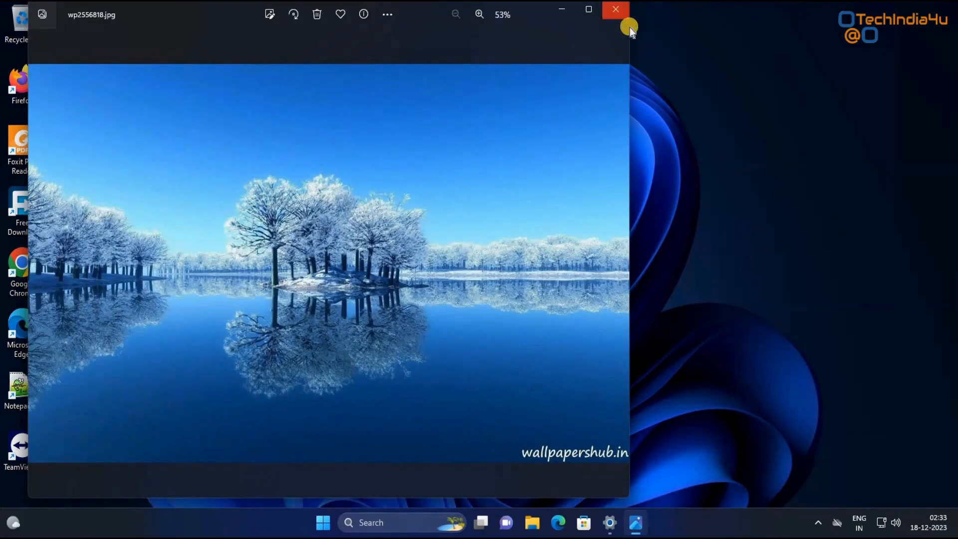
click(617, 11)
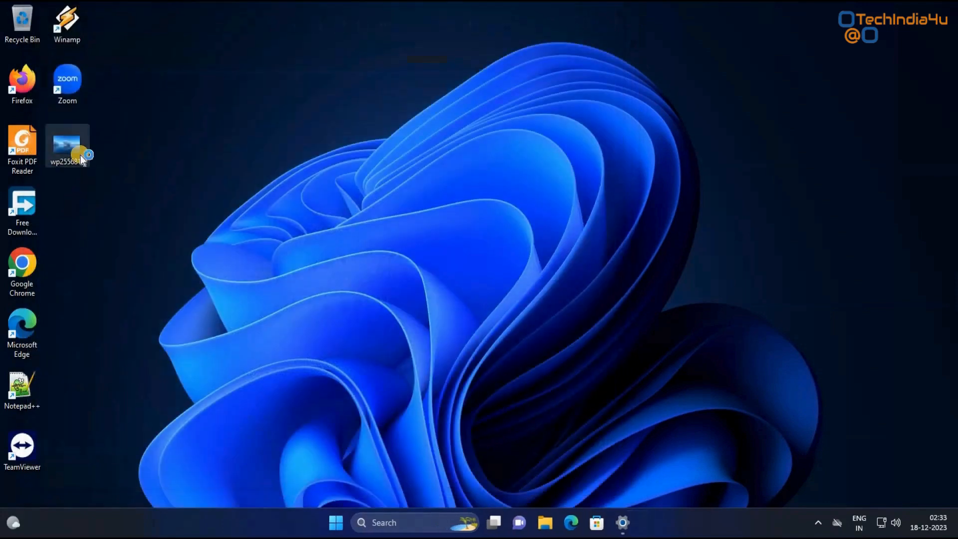
right_click(80, 155)
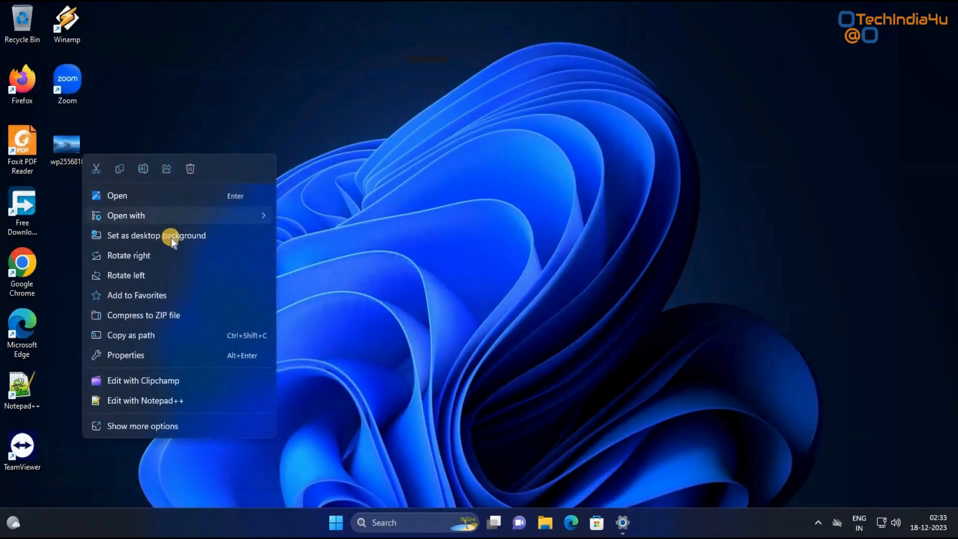
click(196, 237)
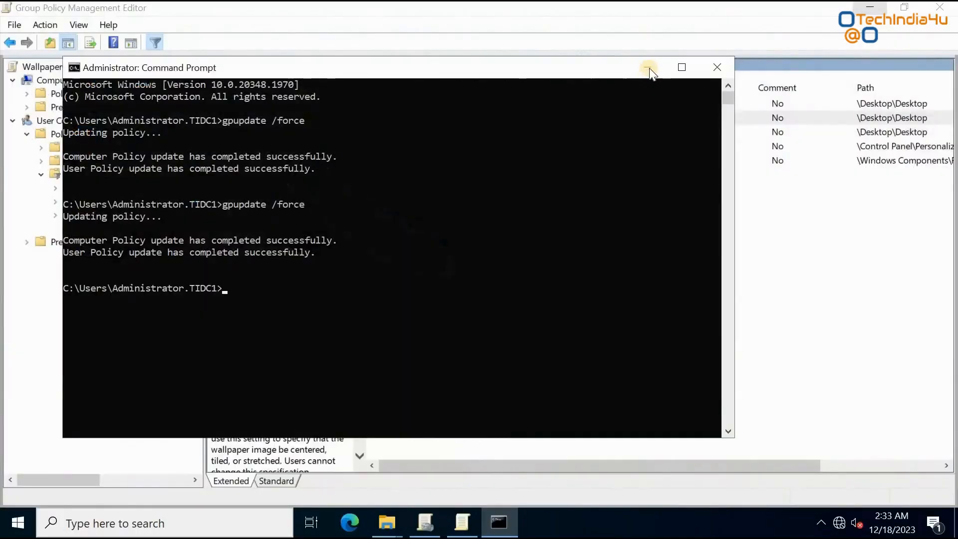
Return to WallpaperGPO's All Settings list in the Group Policy Management Editor on the server.
click(647, 68)
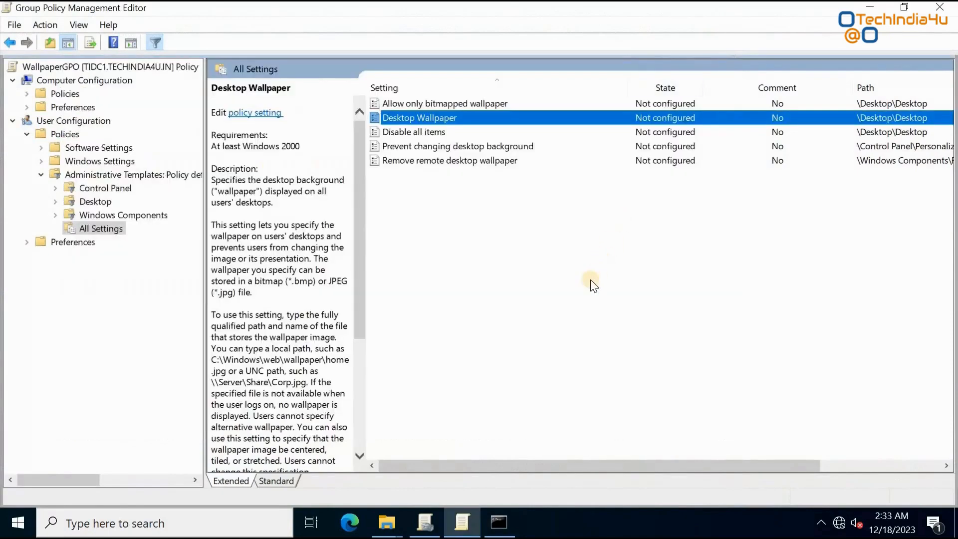